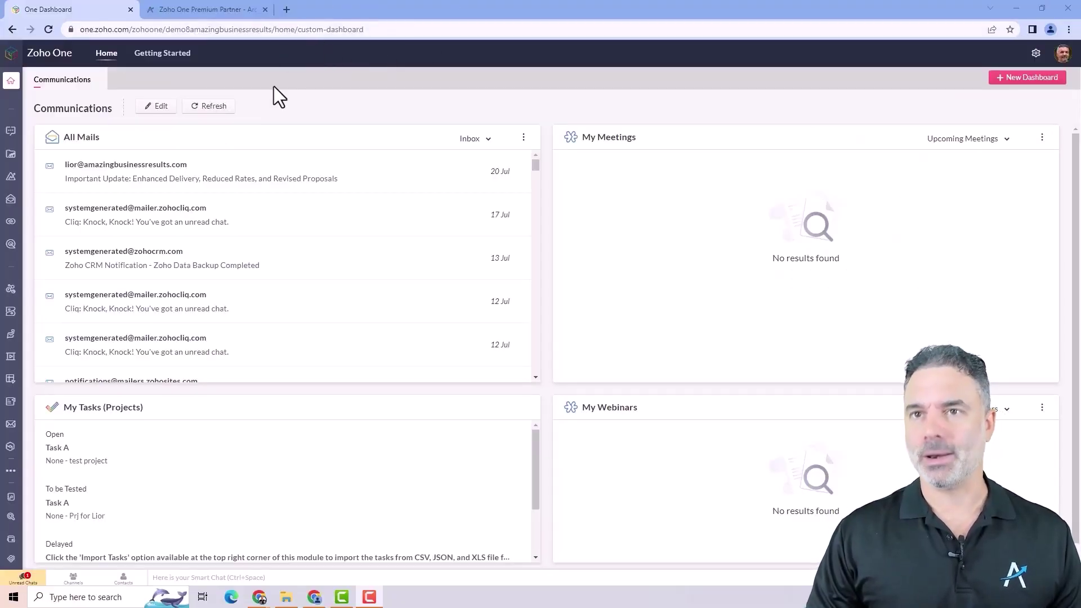
Step: Open the Zoho One apps launcher and close it again
mouse_move(11, 217)
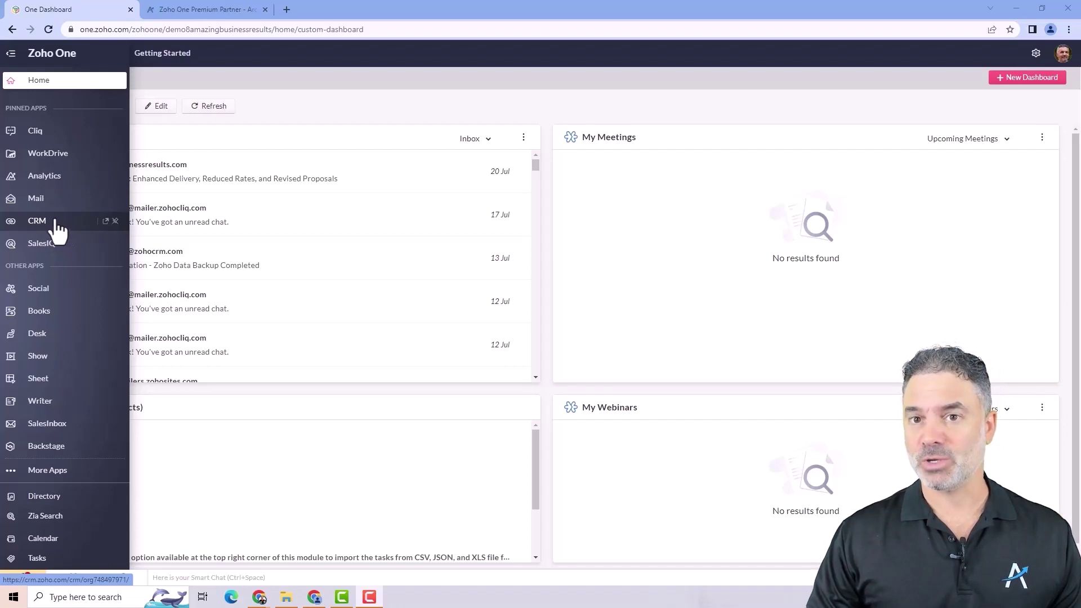
click(45, 474)
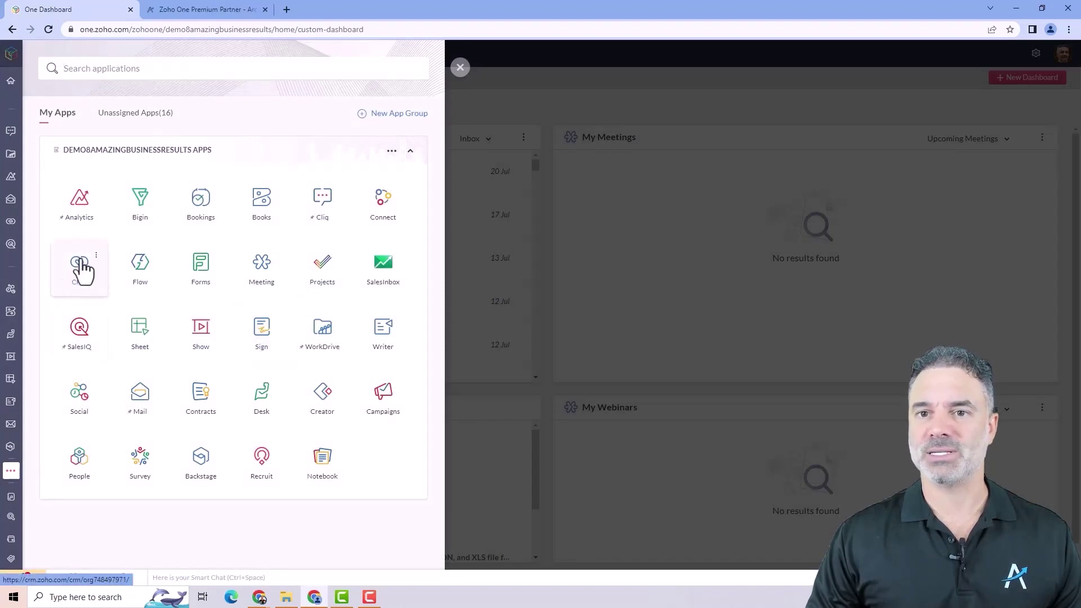
click(460, 67)
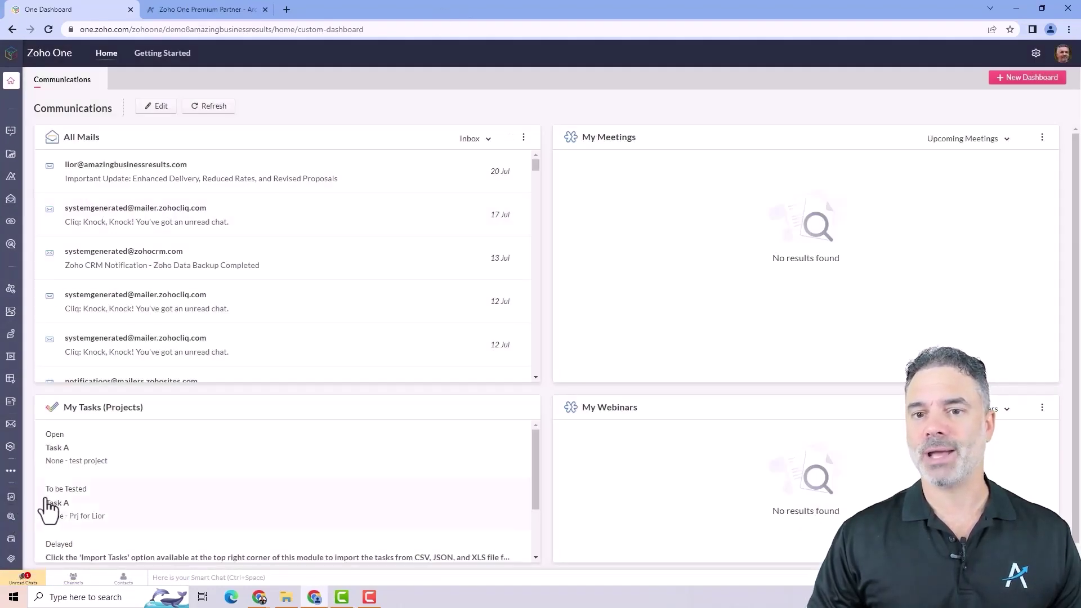
Step: Go to Directory > Applications and browse the Add Application catalogue of Zoho apps
click(22, 499)
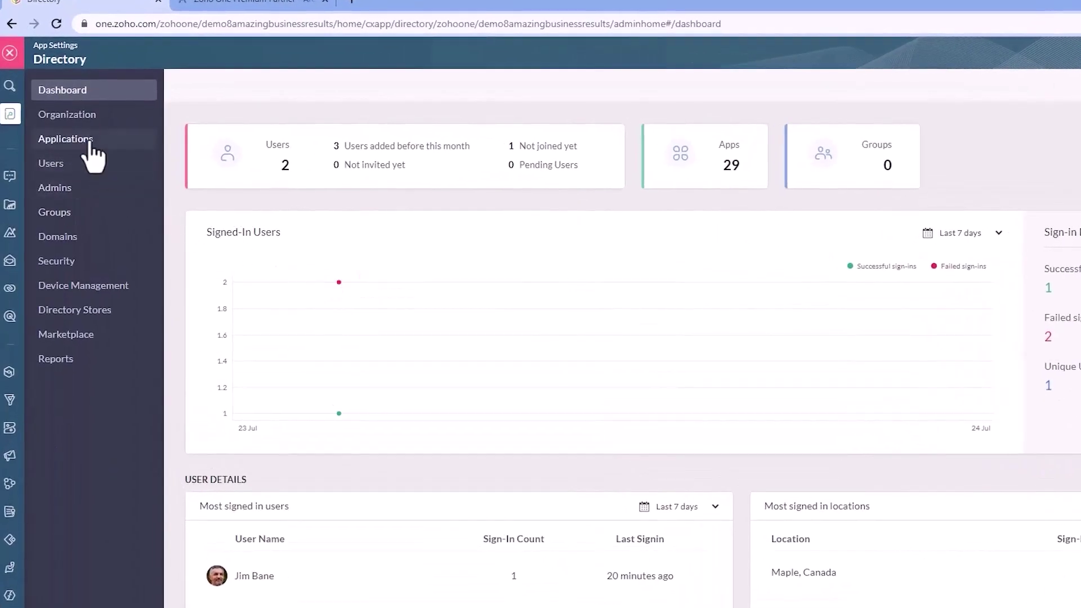
click(93, 139)
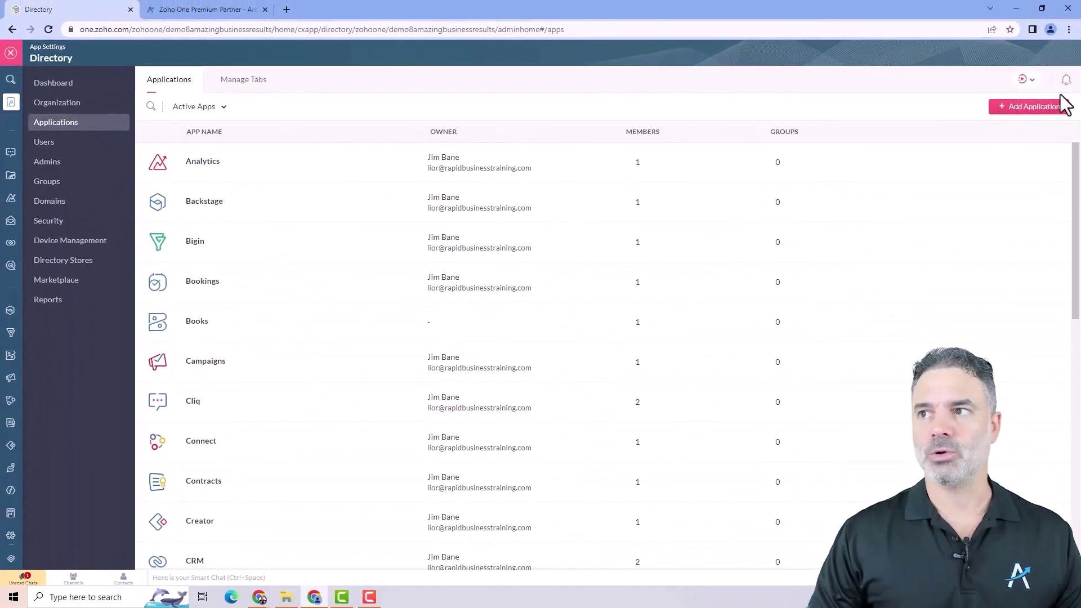
click(1033, 107)
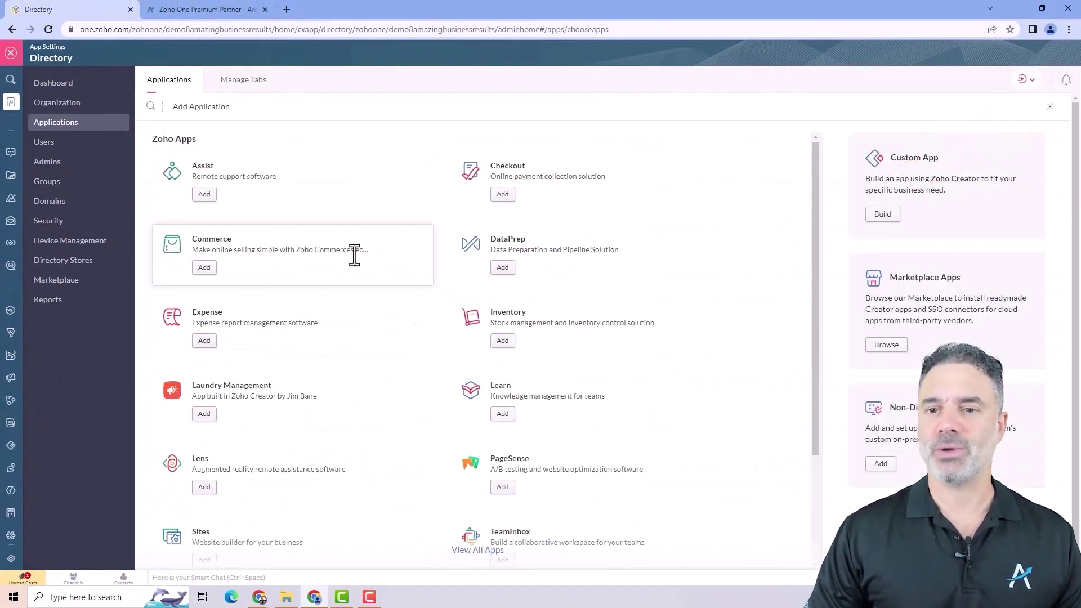
scroll(370, 284, down, 1)
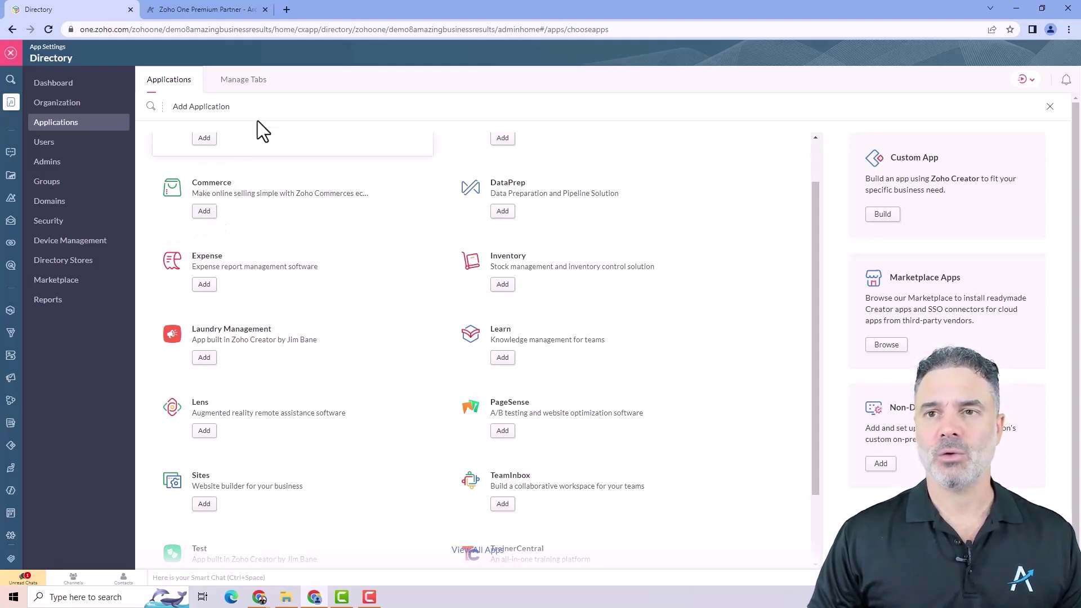
mouse_move(13, 147)
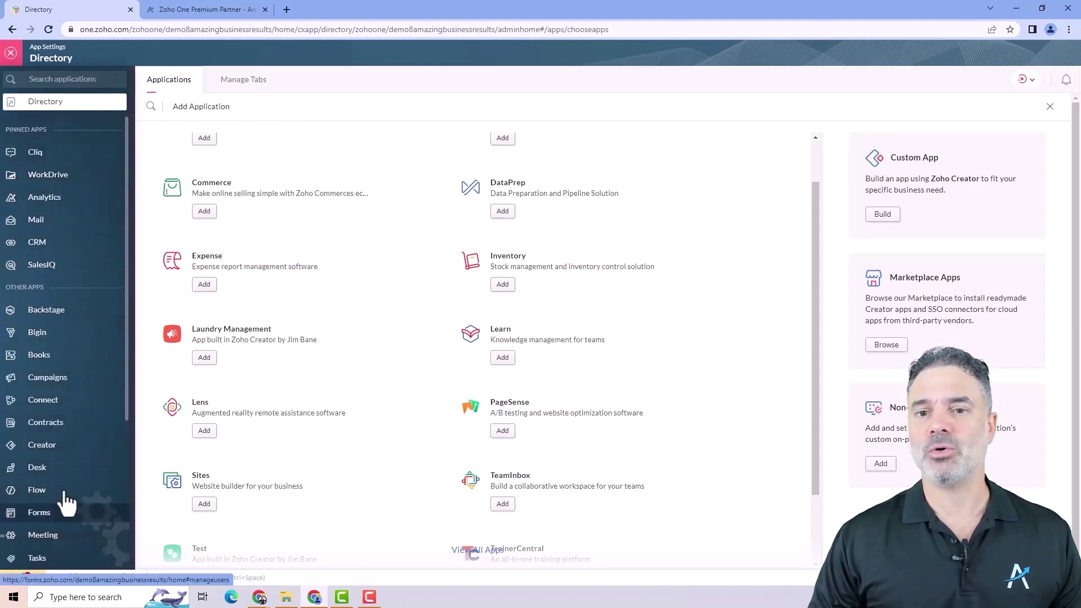
scroll(71, 462, down, 2)
scroll(44, 381, down, 1)
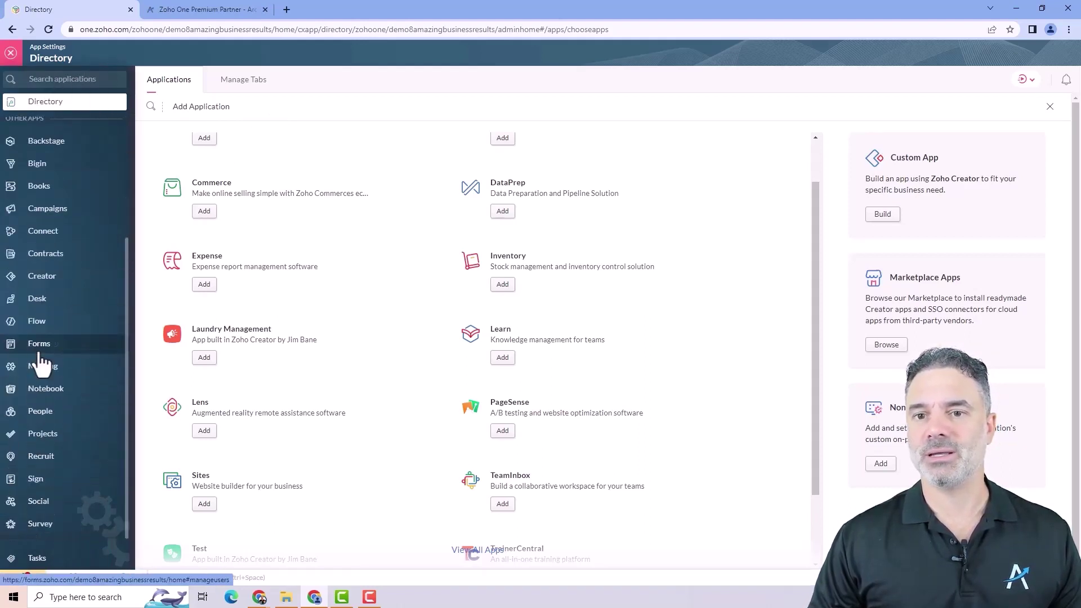
scroll(72, 281, up, 3)
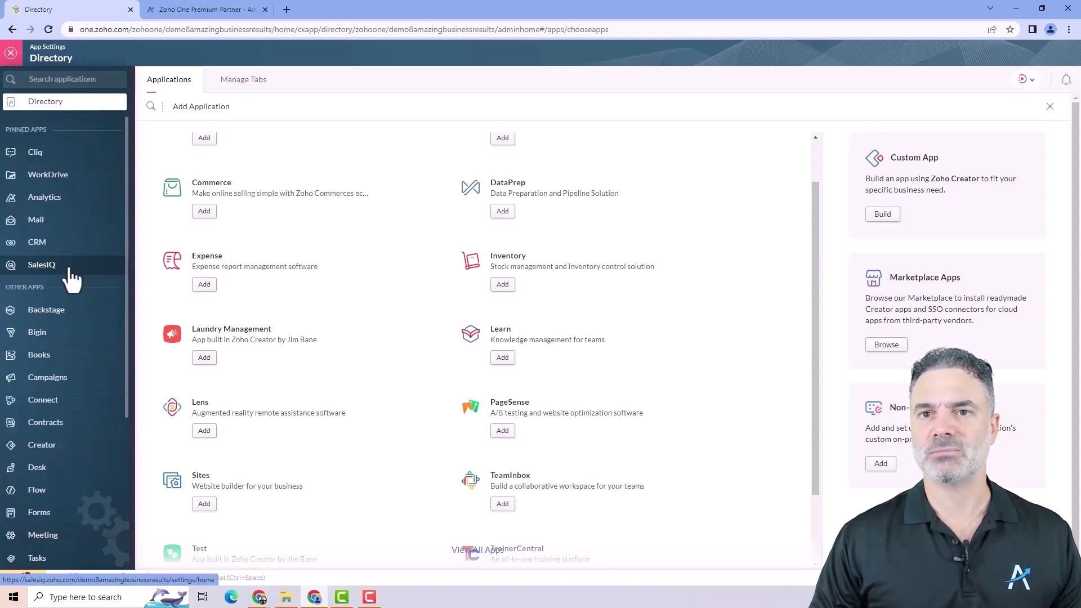
Step: Open CRM setup in Zoho One and load crm.zoho.com in the second browser tab
click(39, 243)
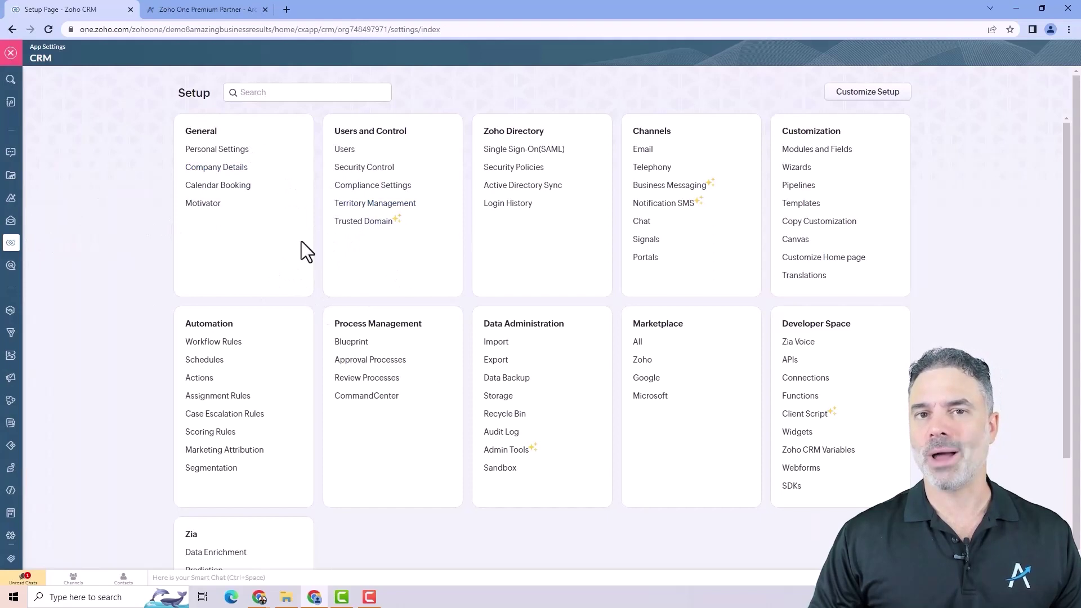
click(239, 7)
click(247, 30)
text(crm.z)
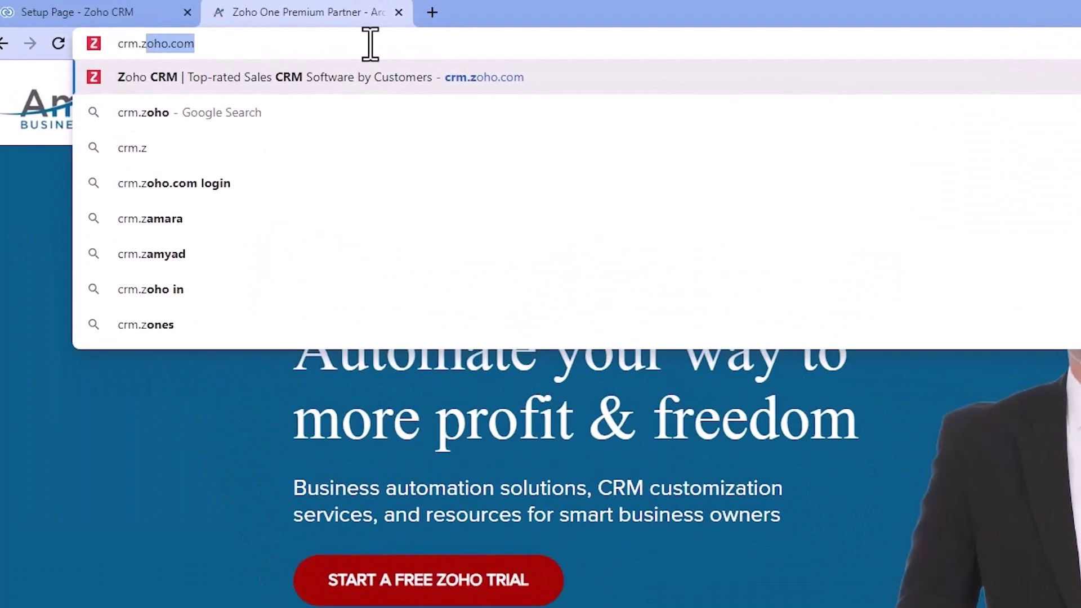
key(Right)
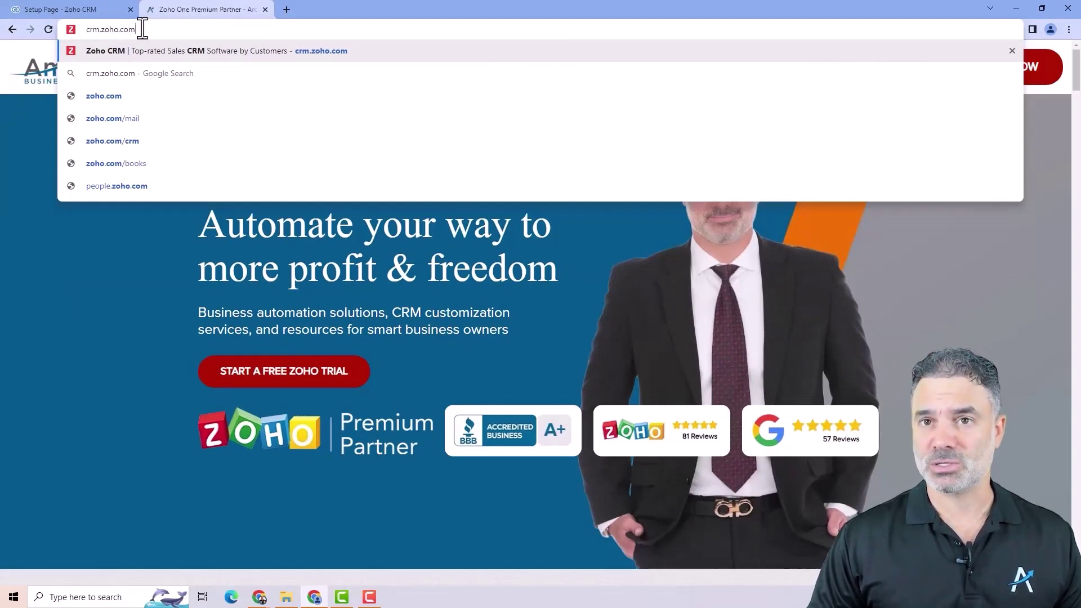
click(113, 9)
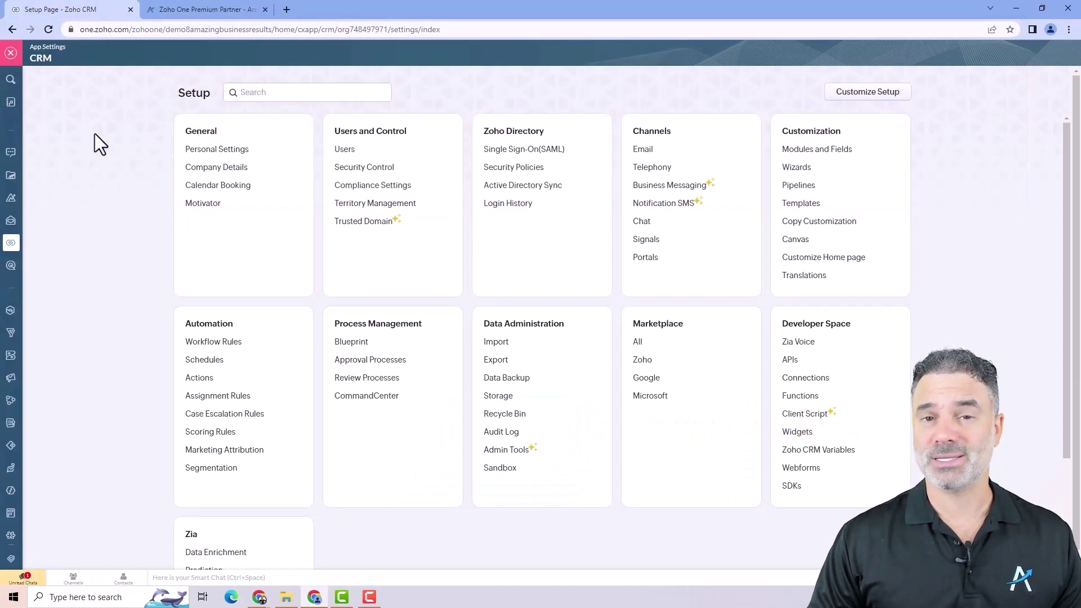
click(171, 8)
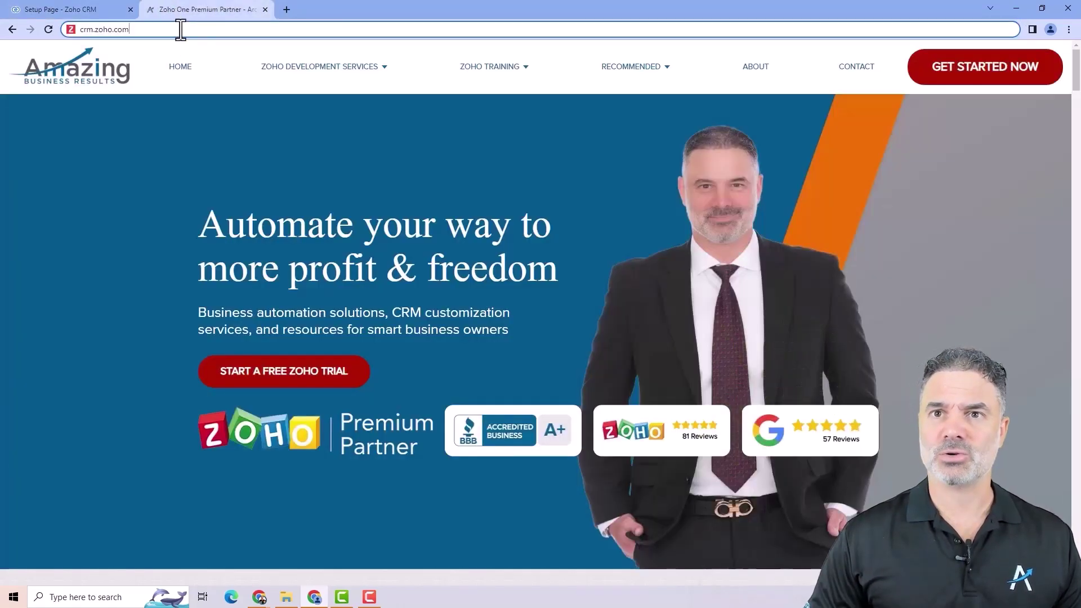
key(Return)
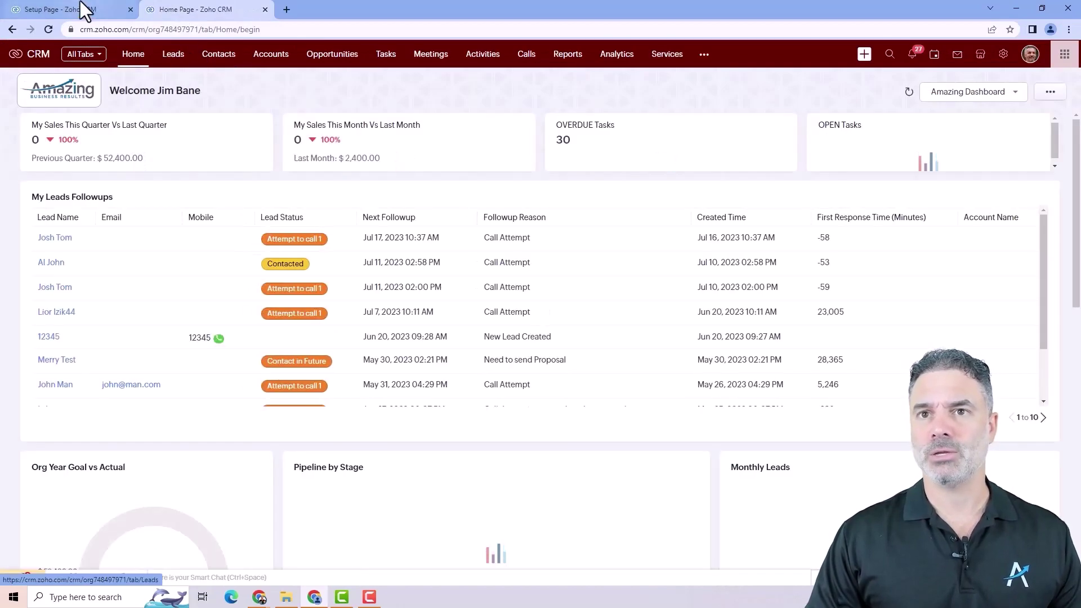
Step: In the first tab, leave CRM setup and open CRM Home from Zoho One's app list
click(81, 4)
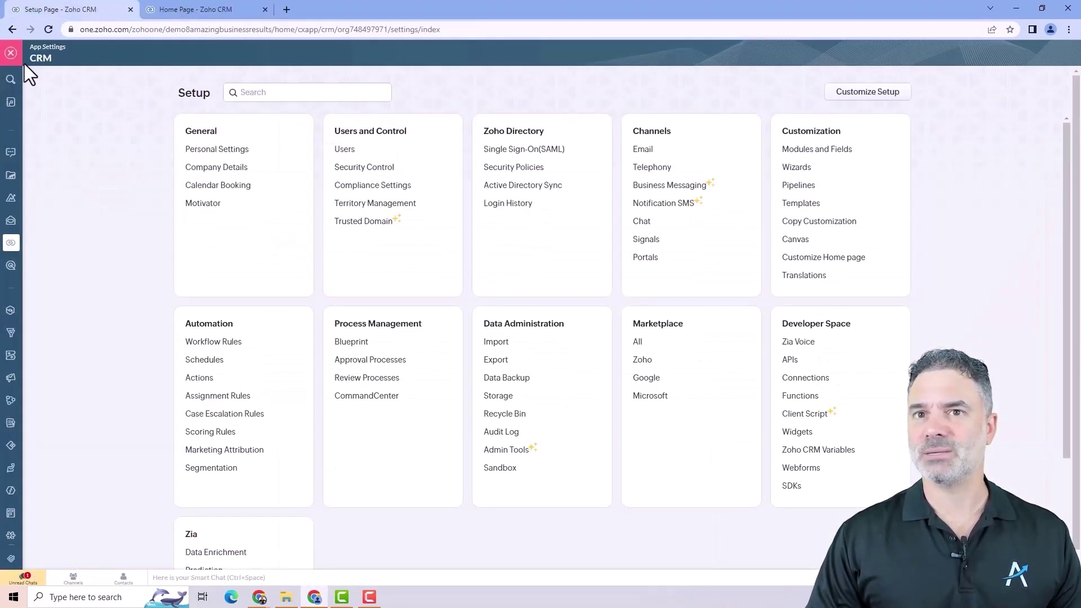
click(11, 53)
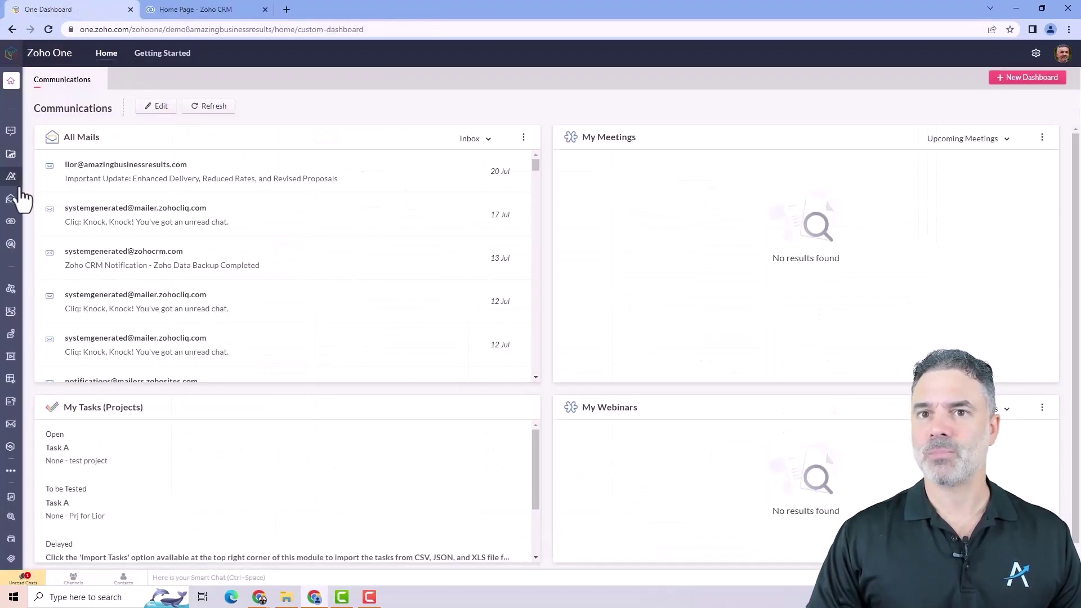
mouse_move(21, 197)
click(28, 218)
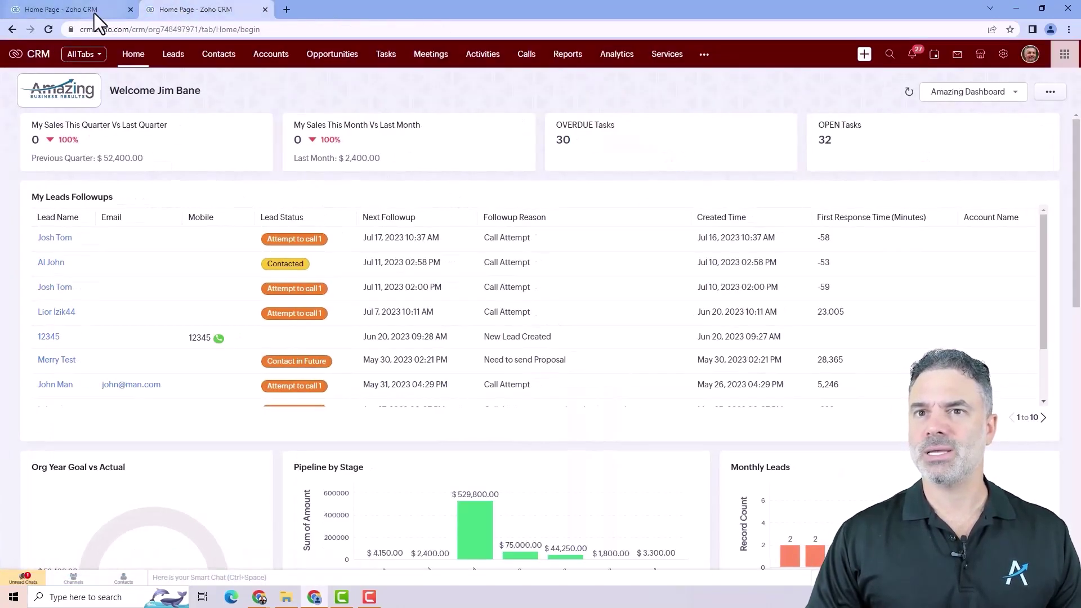
click(94, 12)
click(182, 9)
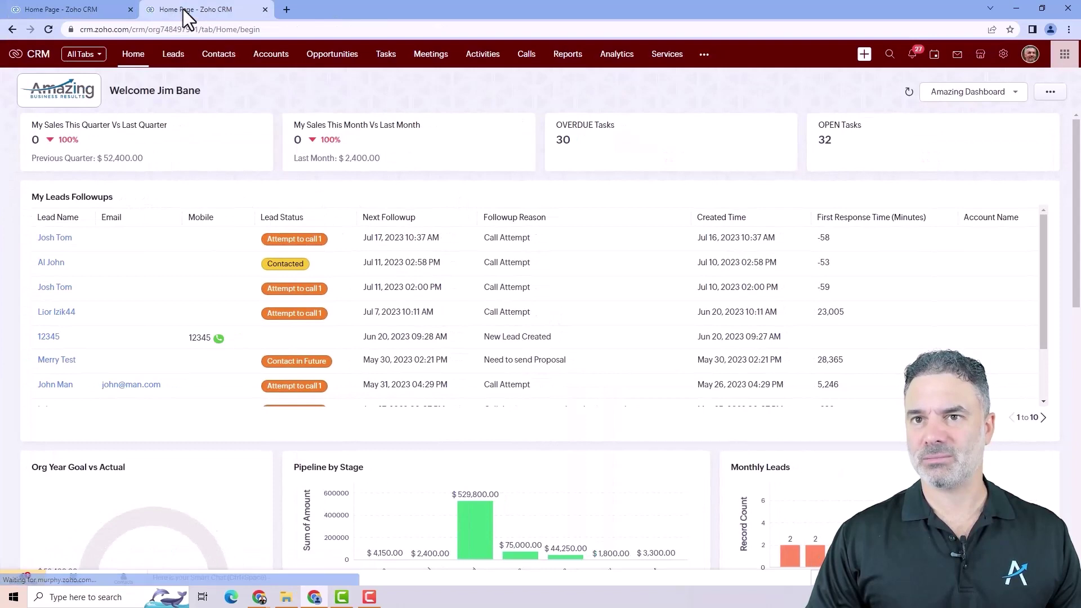
click(73, 7)
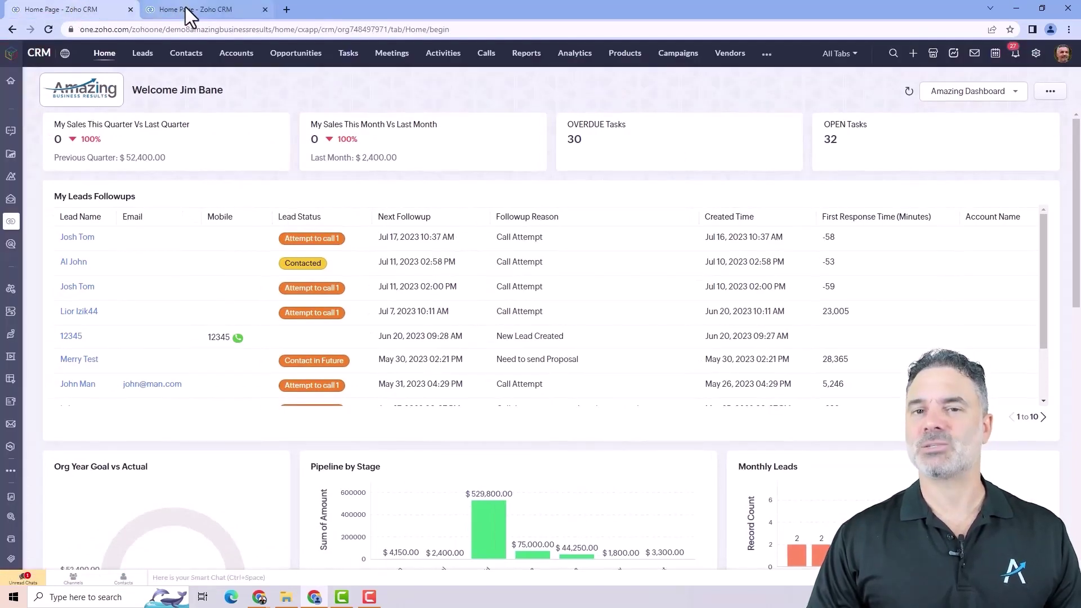
Step: In the crm.zoho.com tab, go to Setup > Channels > Email
click(186, 8)
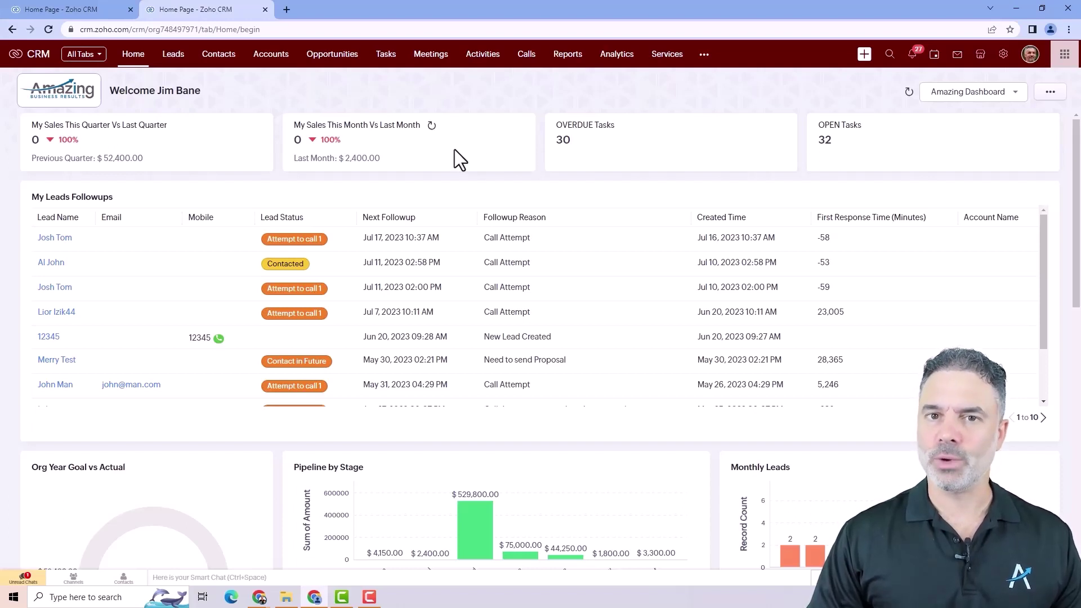
click(1003, 54)
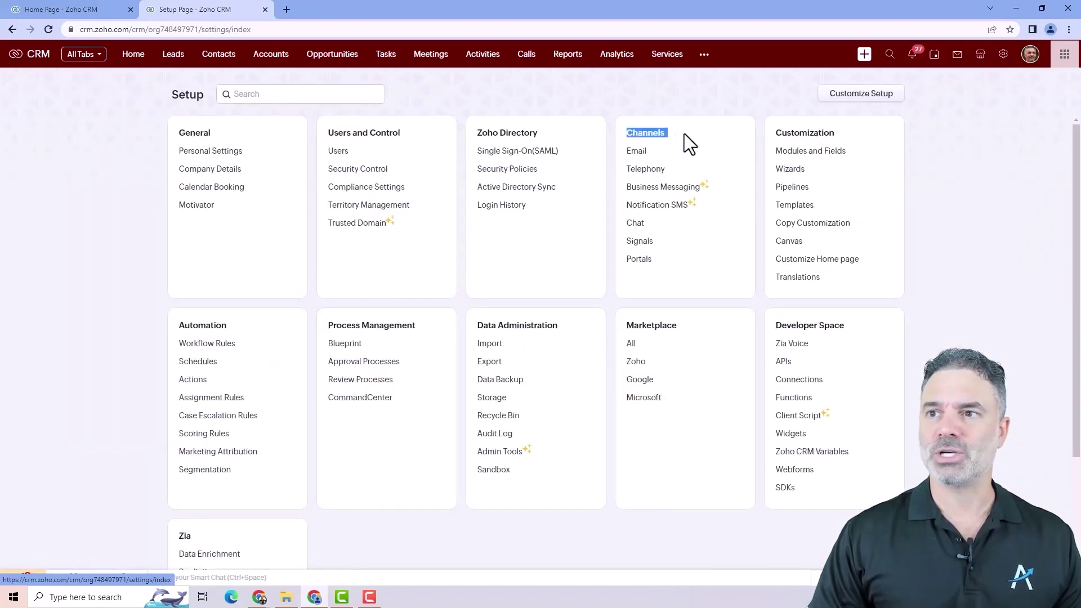
click(640, 153)
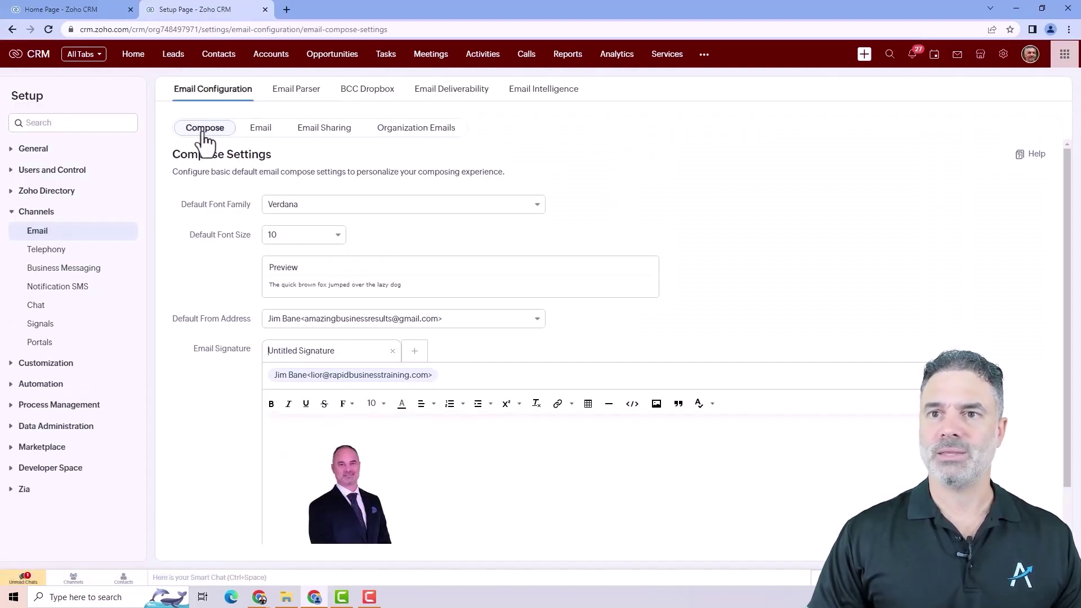
Step: Open Email Configuration and choose Zoho Mail under Popular Email Services
click(260, 133)
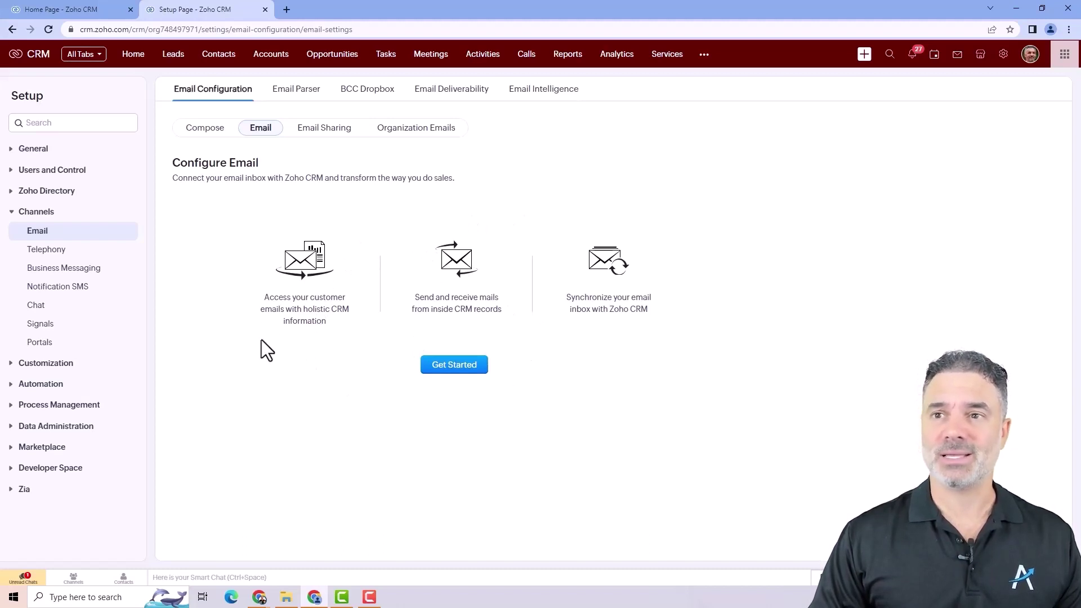
click(453, 366)
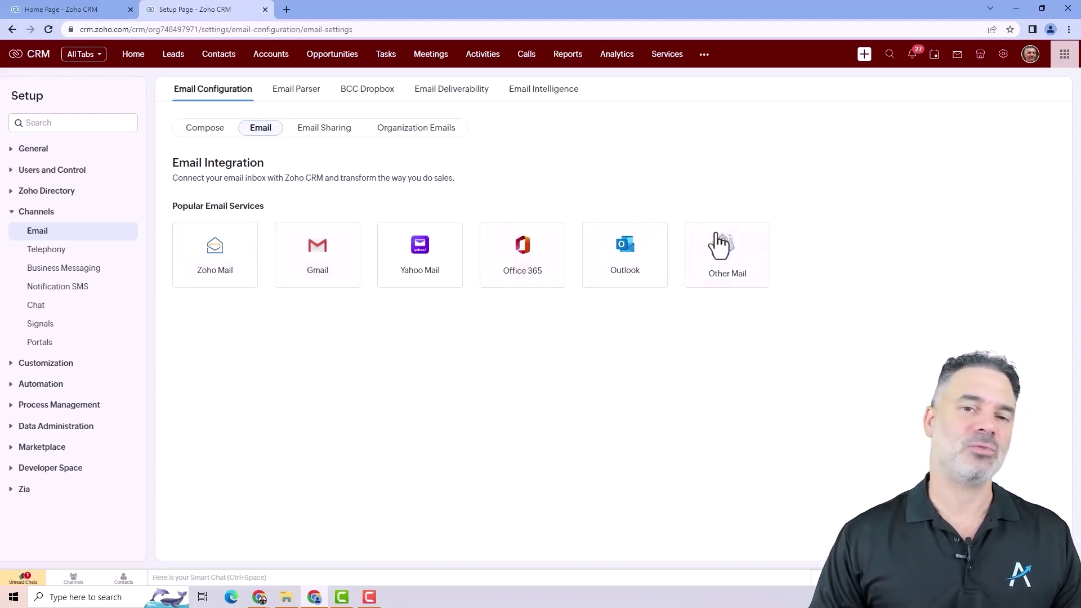
Step: Configure Zoho Mail over IMAP and start on the Display Name field
click(225, 273)
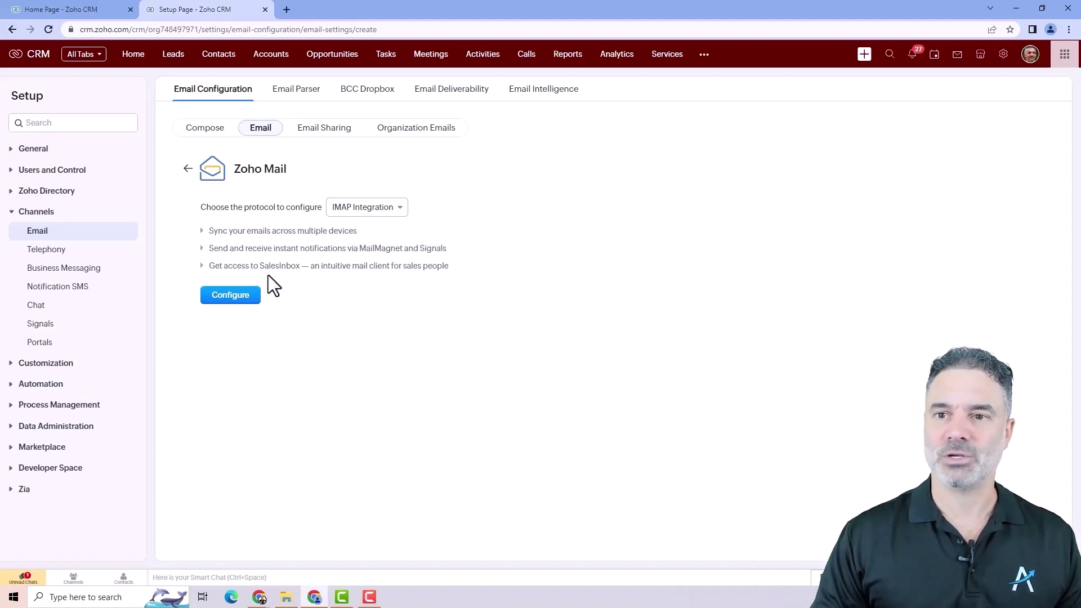
click(242, 294)
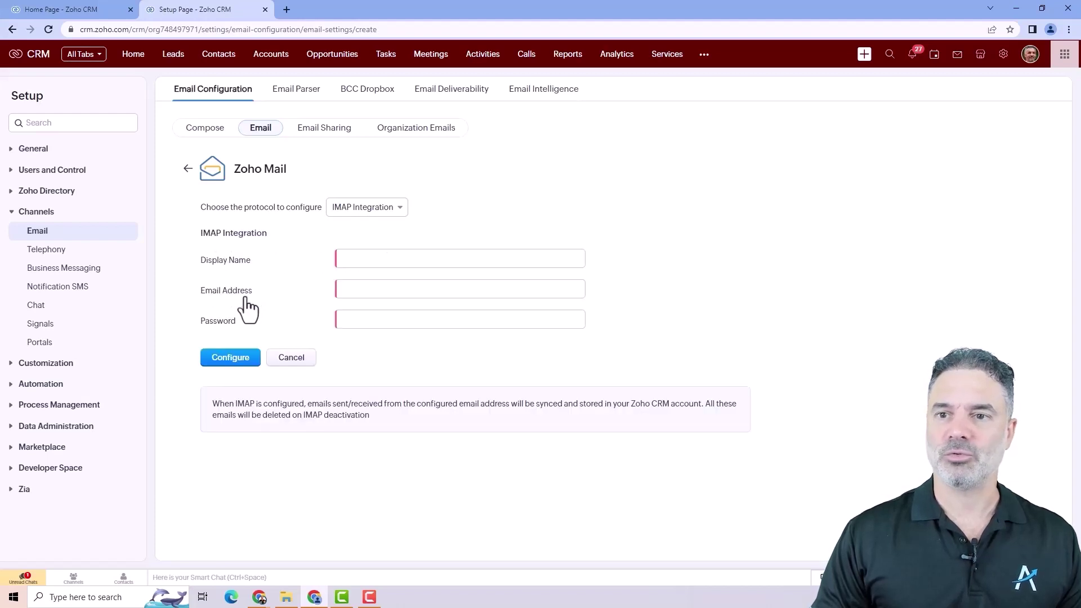
click(364, 258)
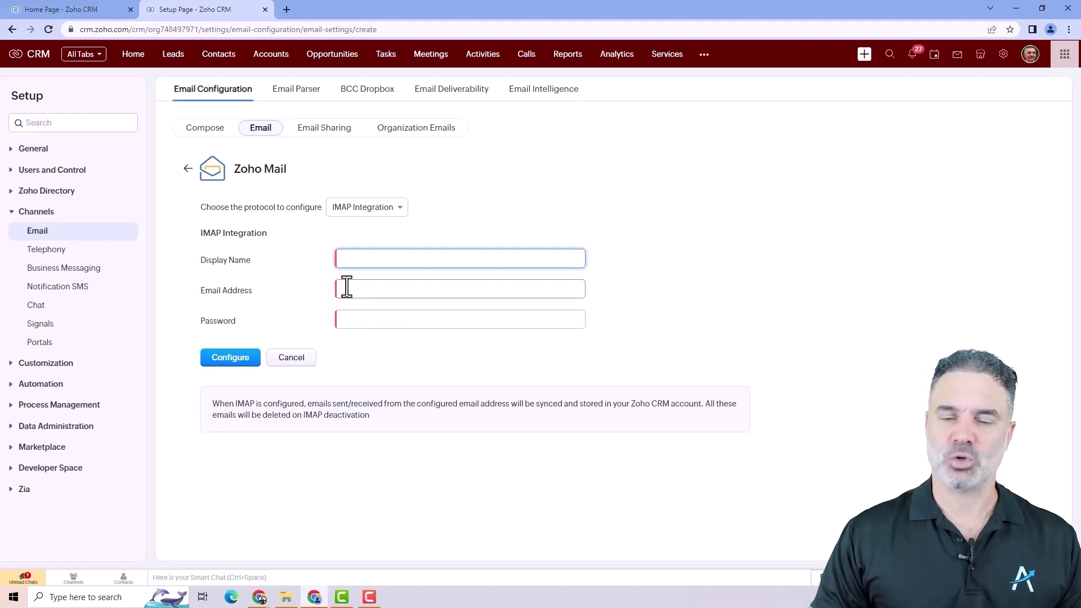
Step: Abandon the Zoho Mail setup and configure Gmail with IMAP - OAuth Integration
click(188, 169)
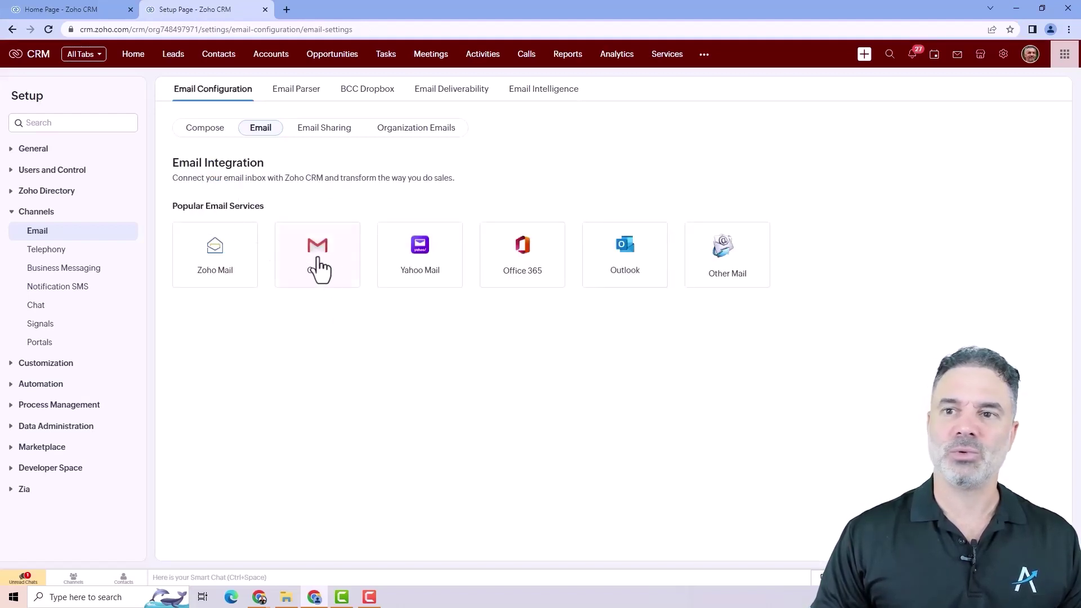
click(316, 253)
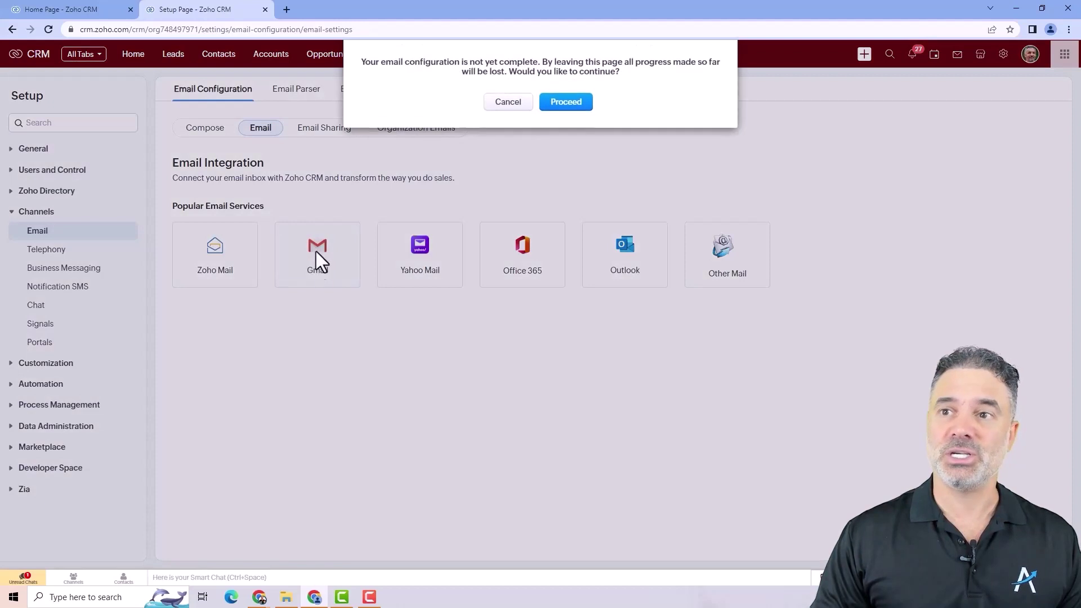
click(562, 106)
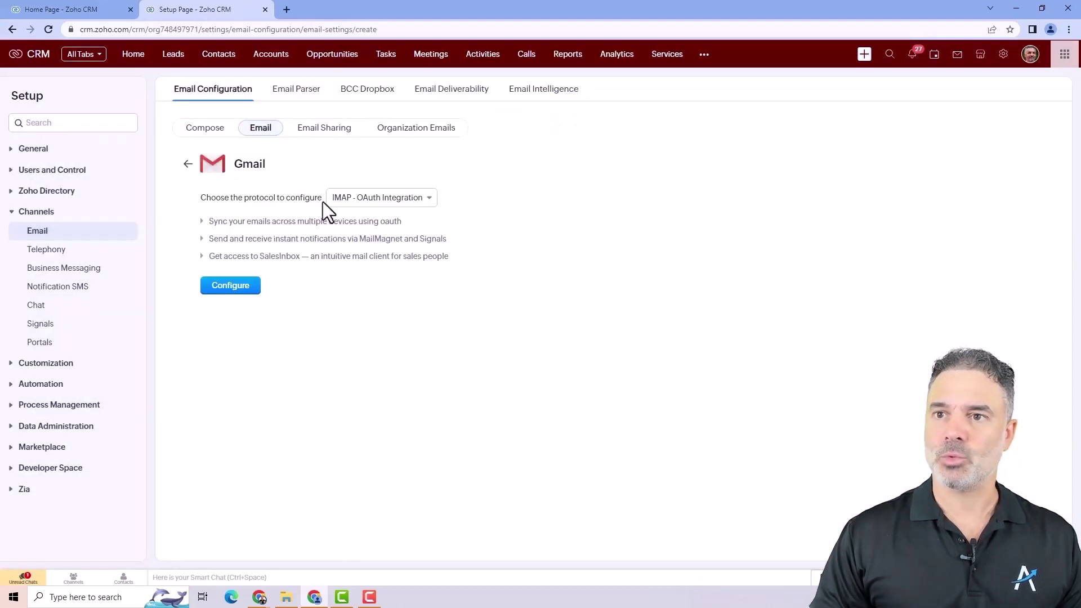
click(369, 198)
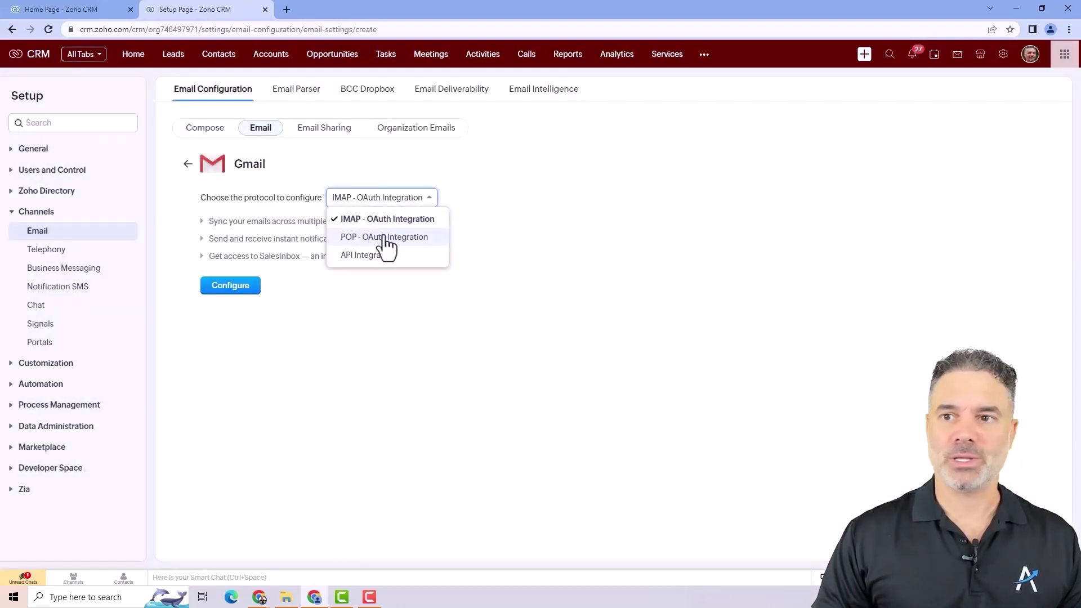
click(403, 176)
click(233, 287)
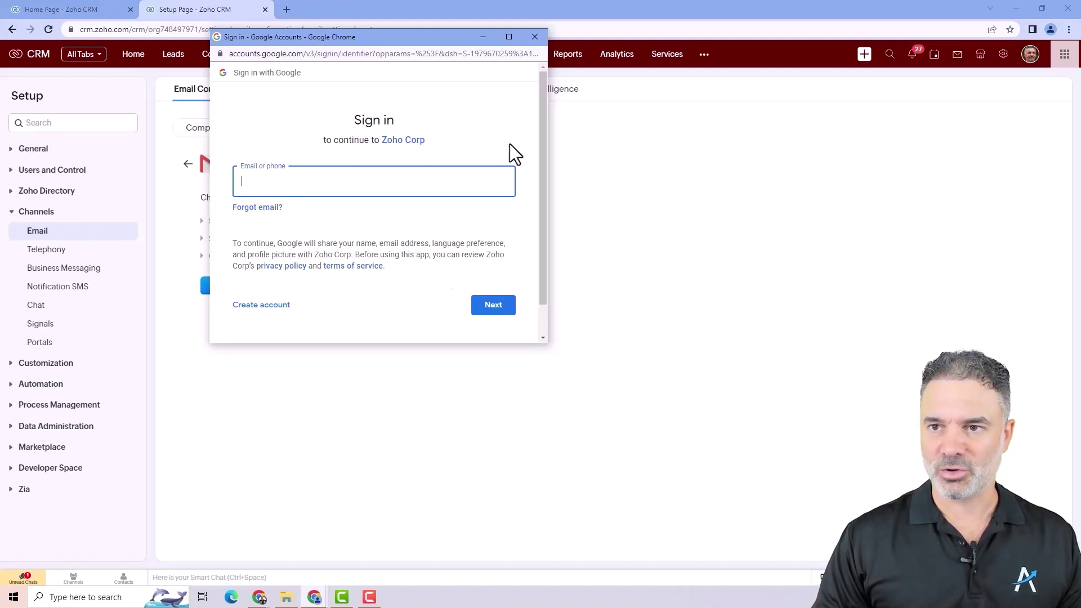
Step: Dismiss the Google sign-in window, leaving the working Zoho Mail IMAP integration
click(534, 37)
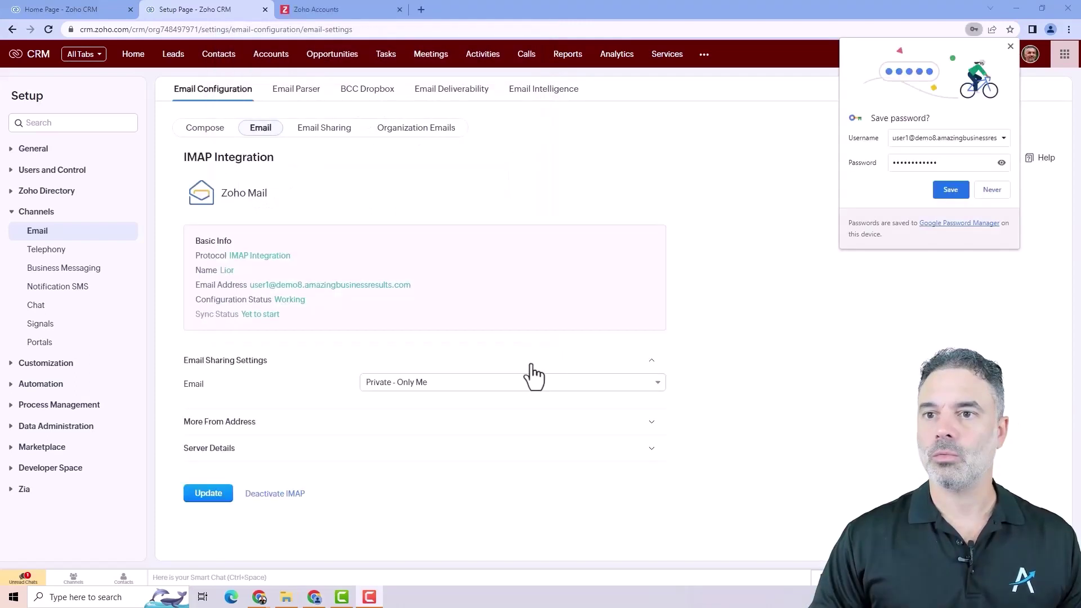
Step: Set email sharing to Public - Shared with Everyone and save with Update
click(410, 390)
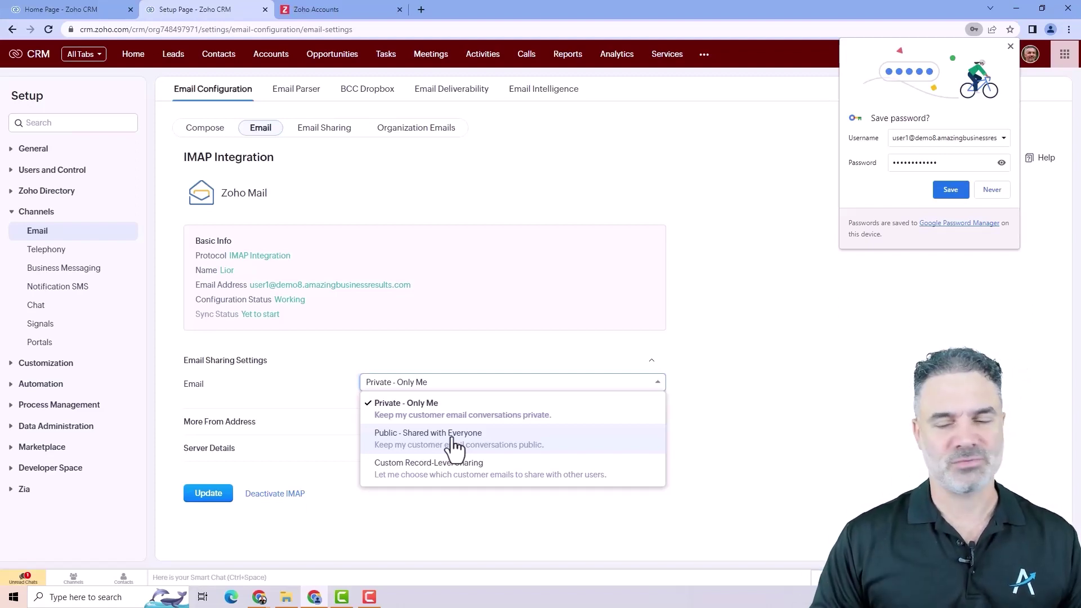
click(959, 189)
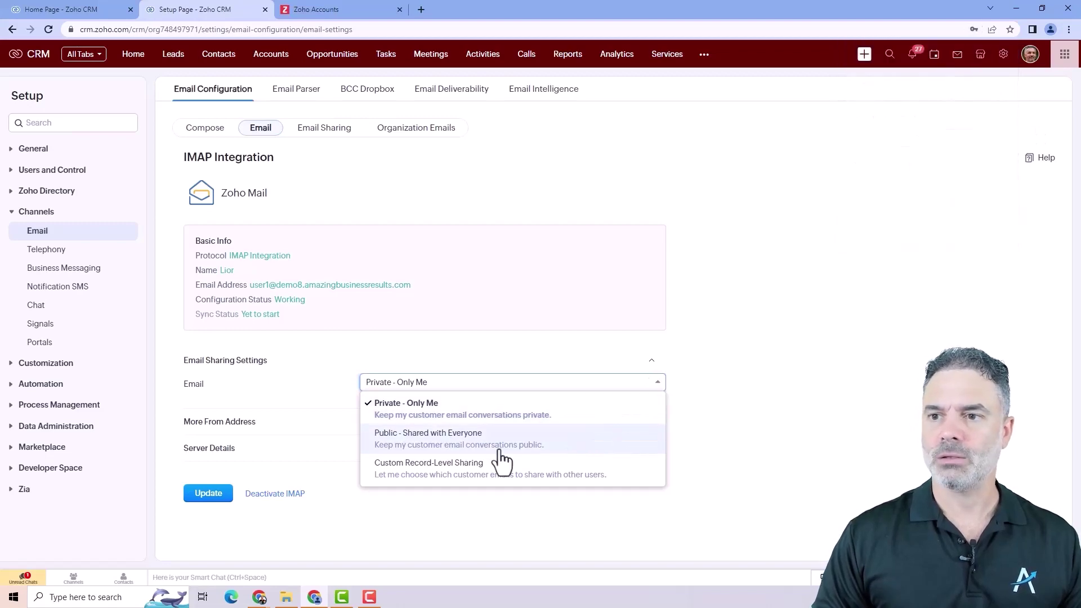
click(454, 438)
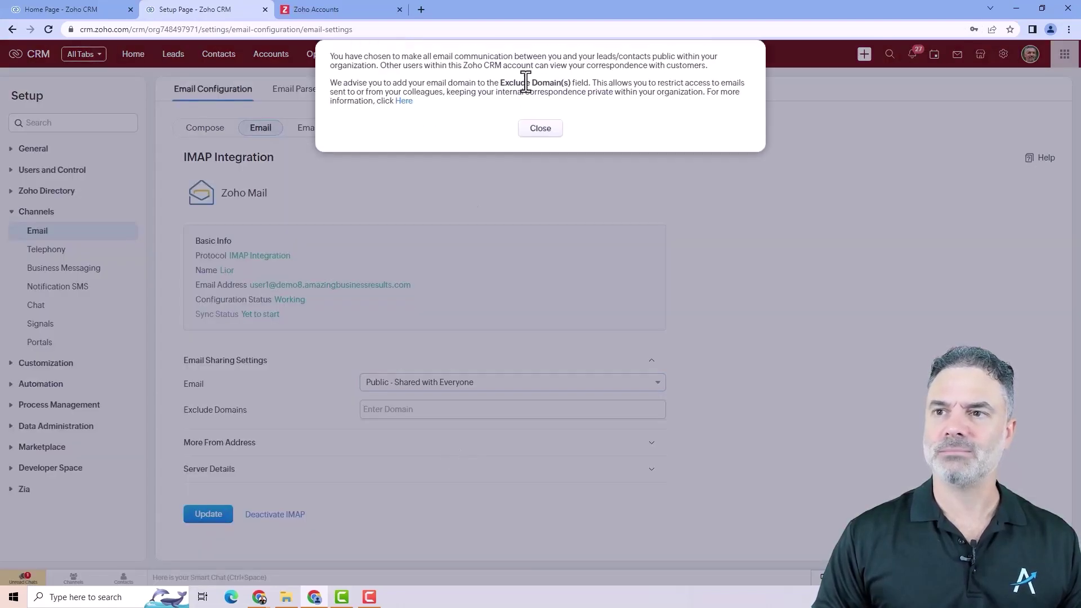
click(541, 130)
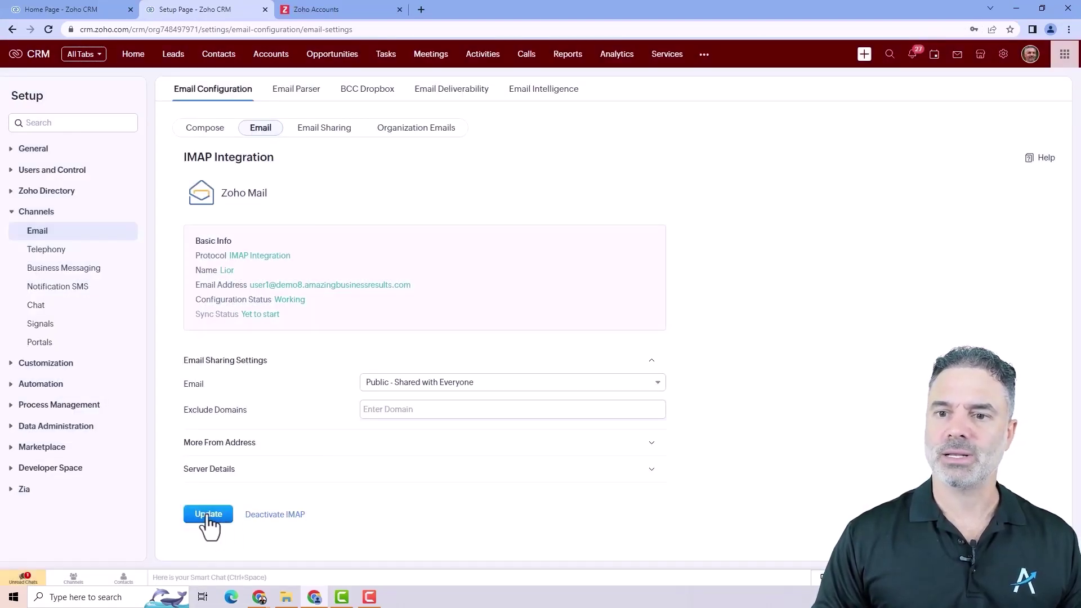
click(208, 514)
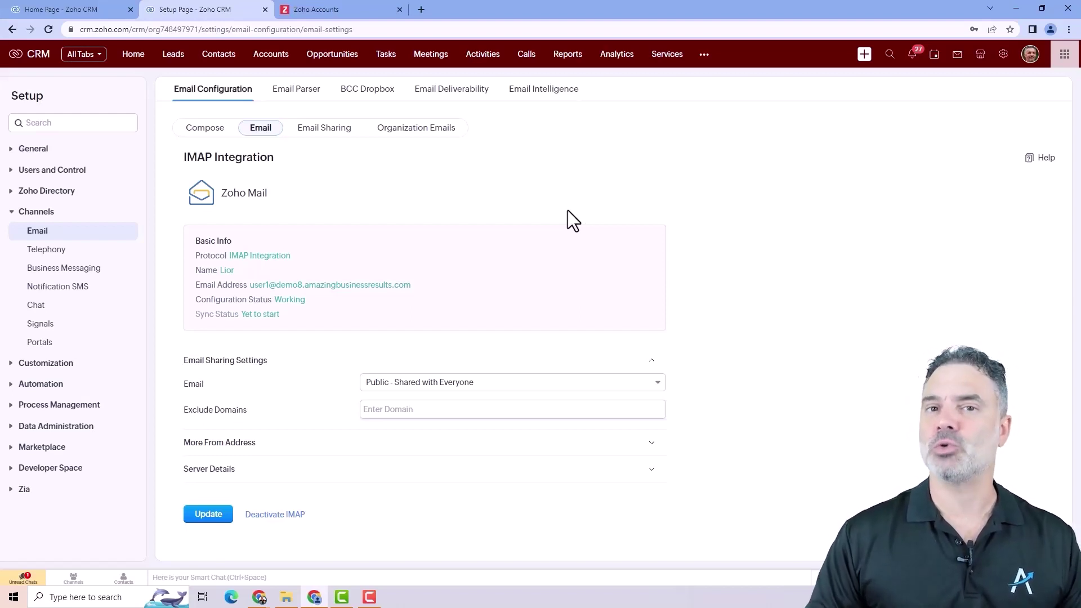
Step: Review Marketplace > Microsoft's Outlook add-in, then Marketplace > Google's Calendar sync option
click(1003, 54)
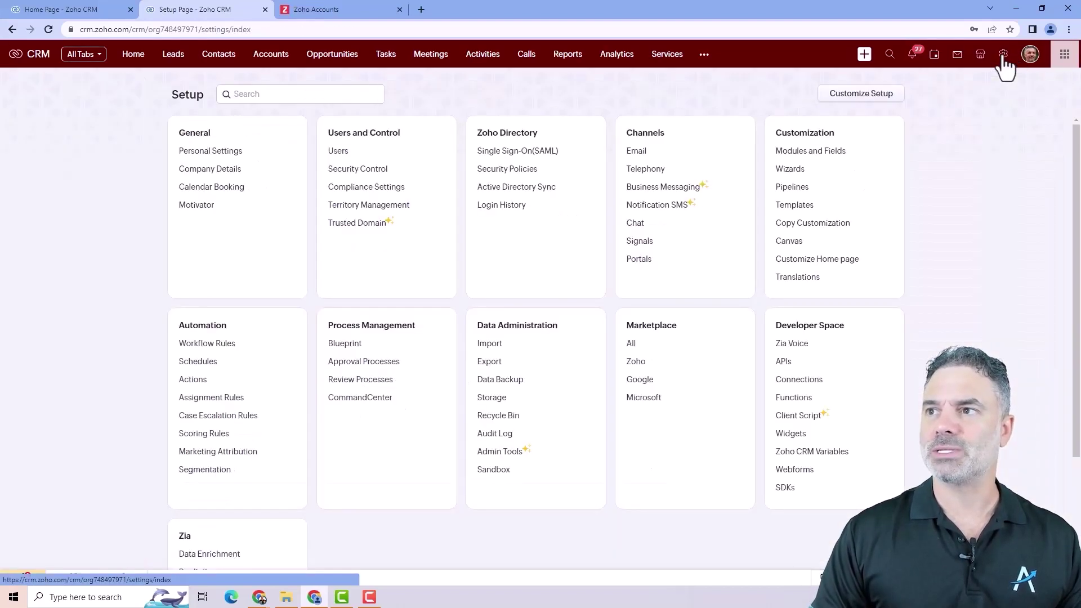
click(642, 400)
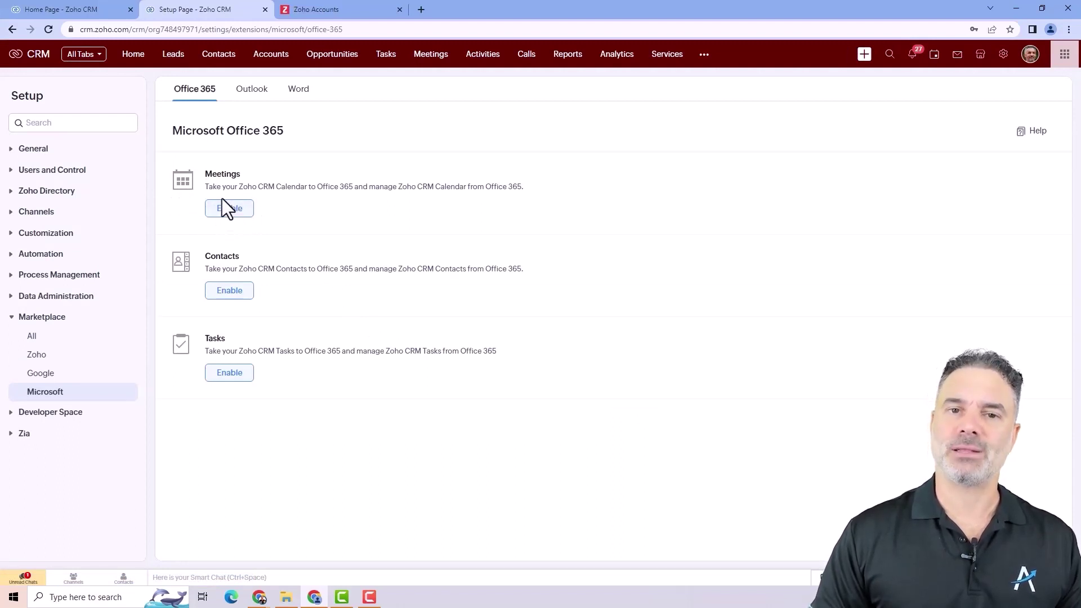
click(254, 96)
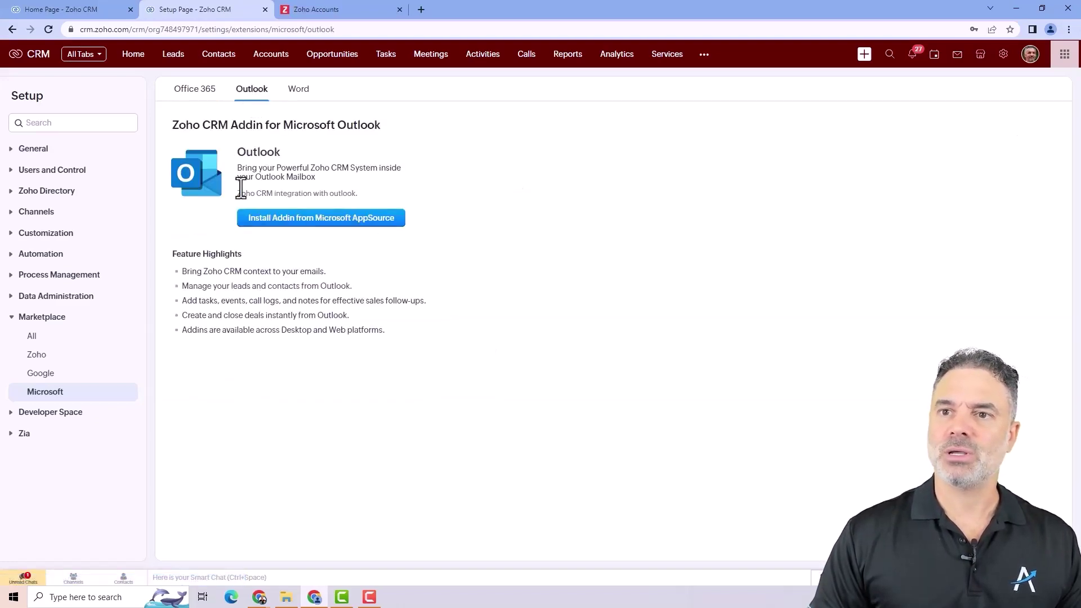
key(alt+Left)
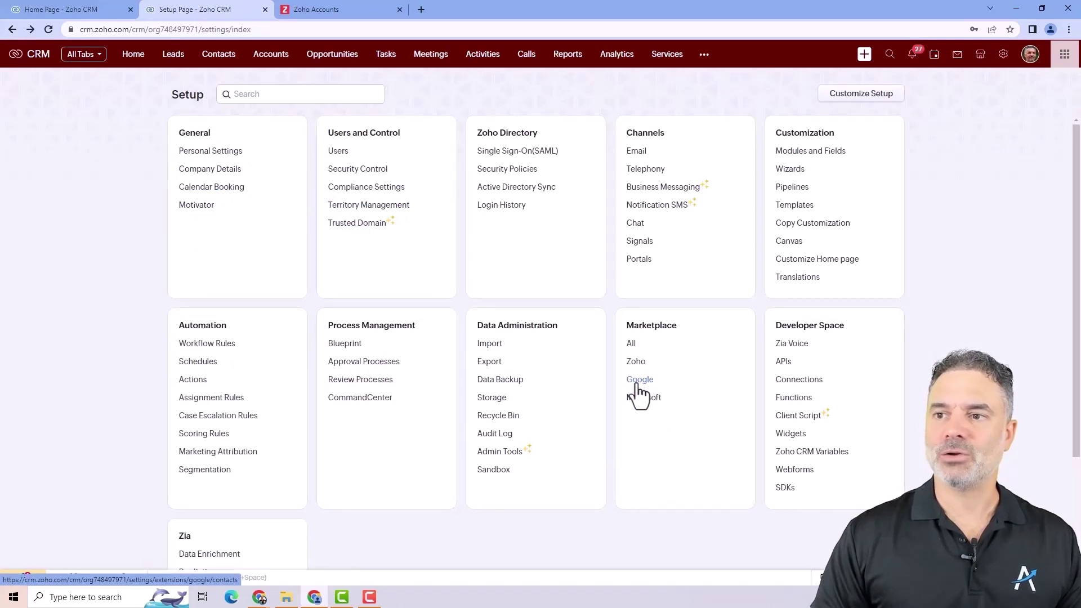
click(641, 382)
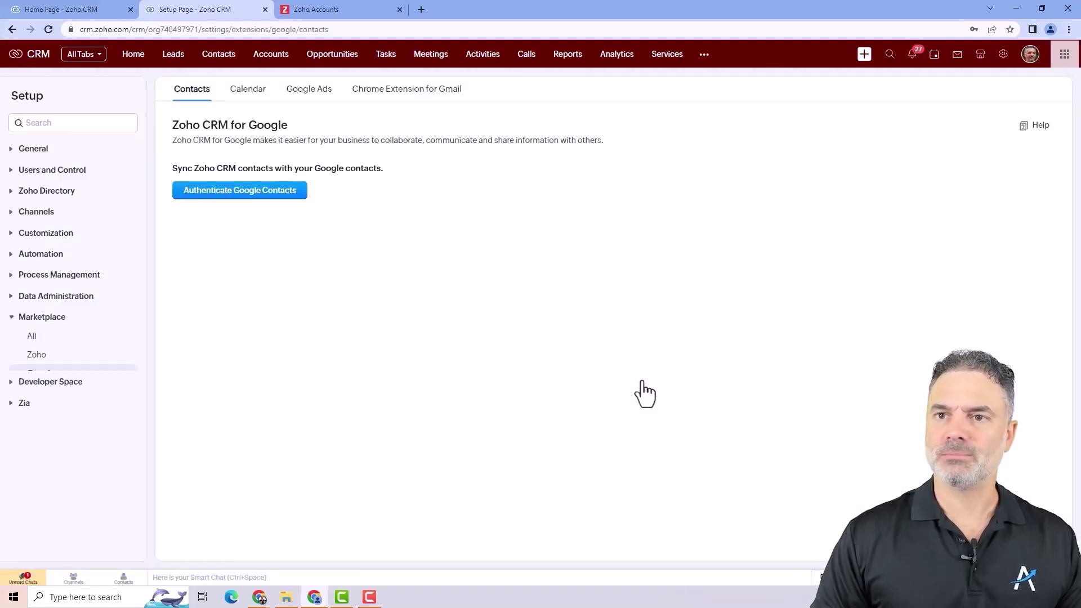
click(255, 102)
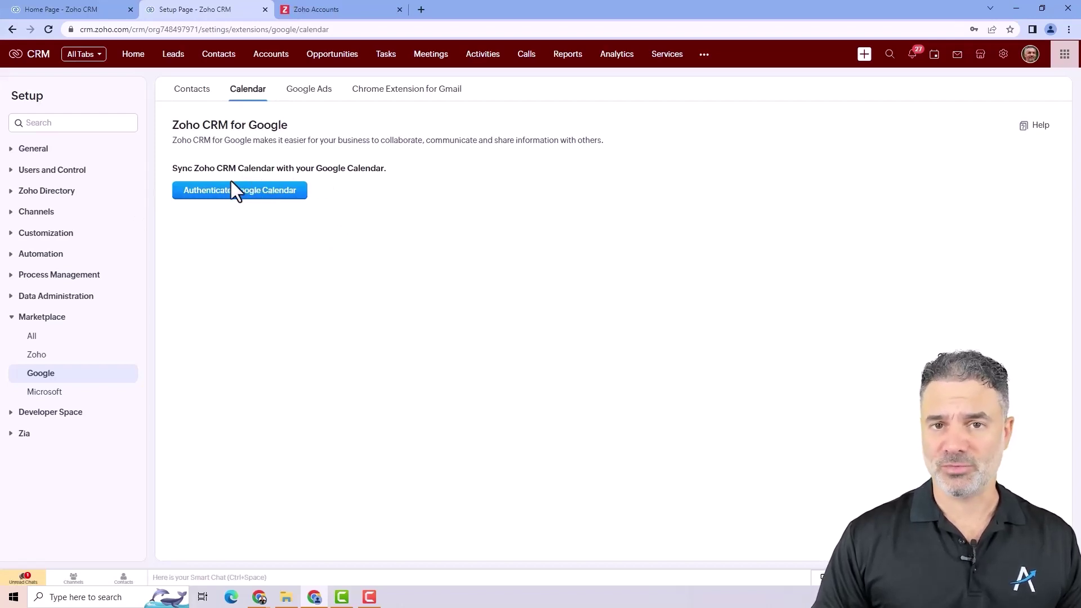
Step: Load mail.zoho.com in the Zoho Accounts tab
click(342, 9)
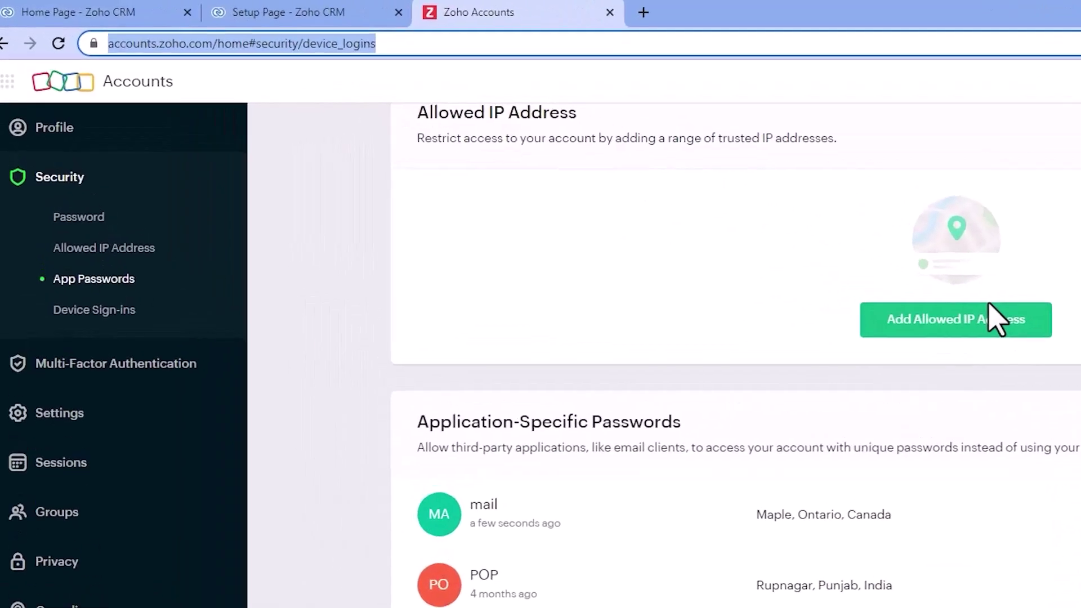
text(mai)
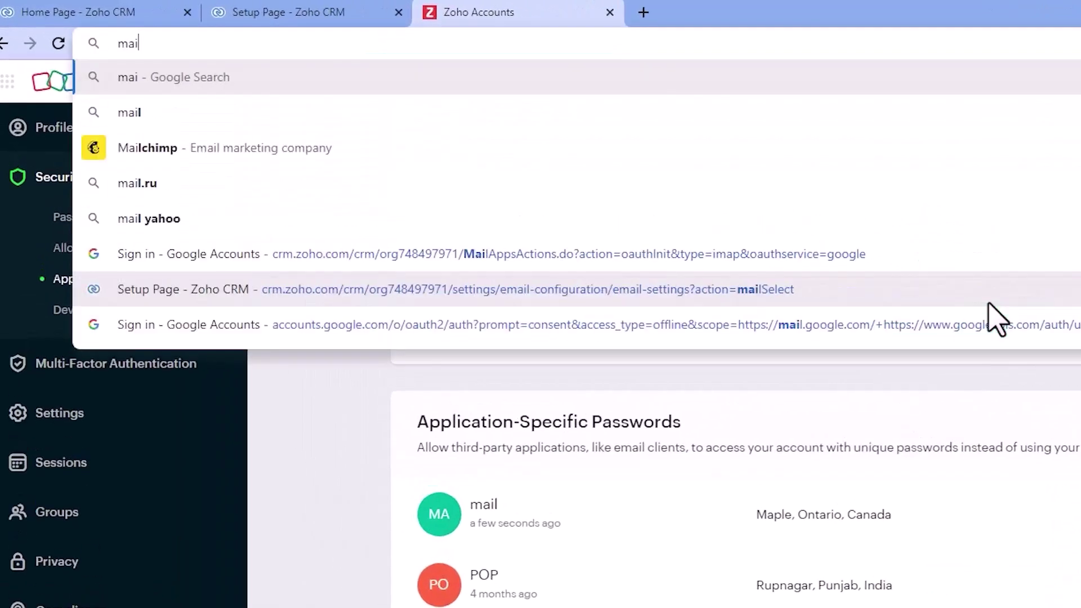
text(l.z)
key(BackSpace)
text(.zoho.com)
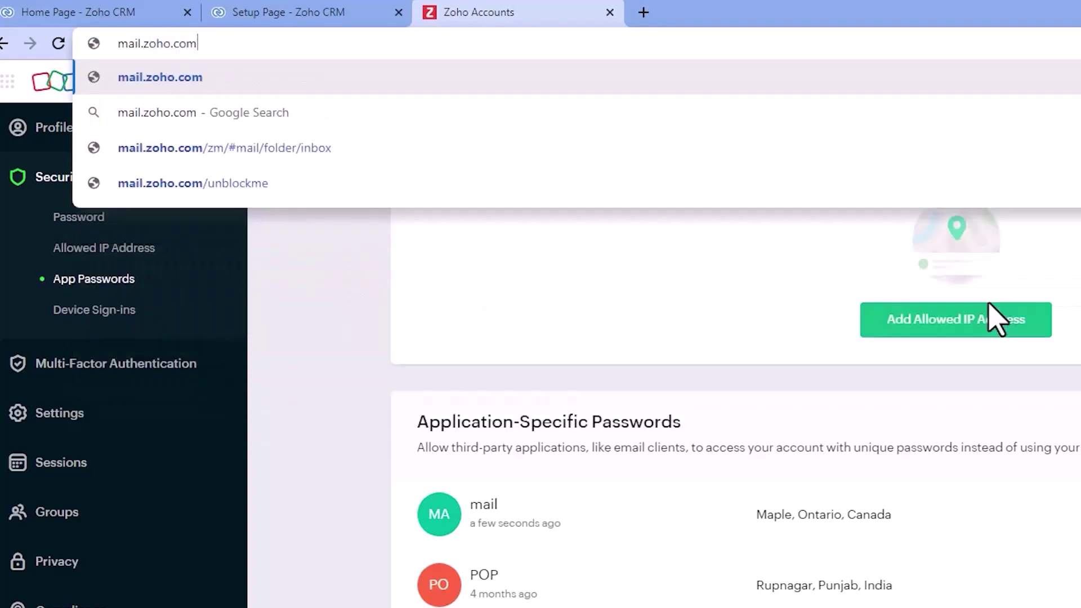
key(Return)
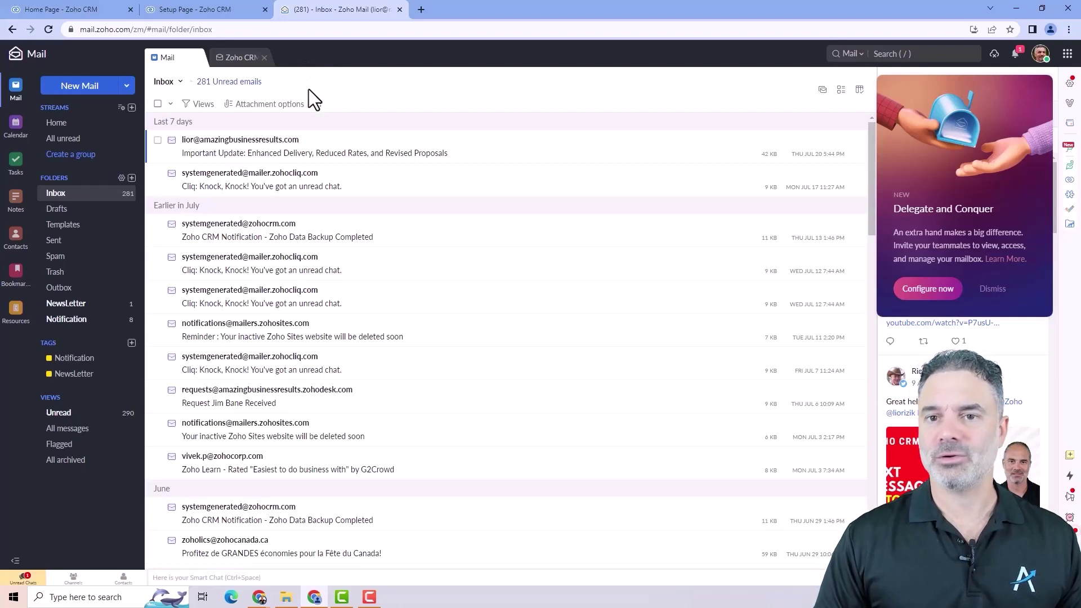
Step: Start syncing the Zoho CRM app calendar with the Base Install organization
click(15, 125)
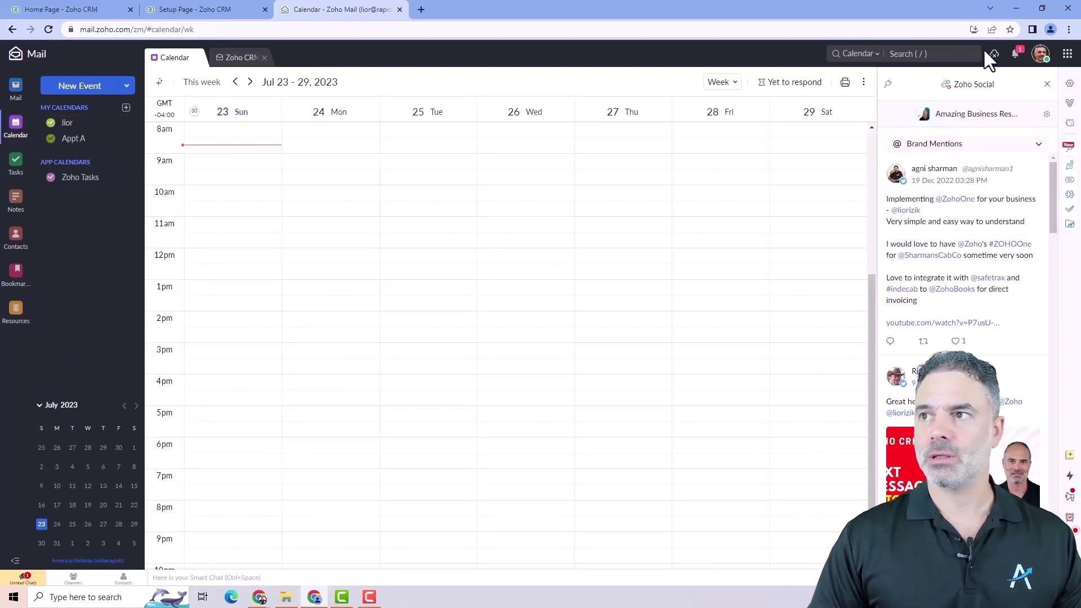
click(1069, 86)
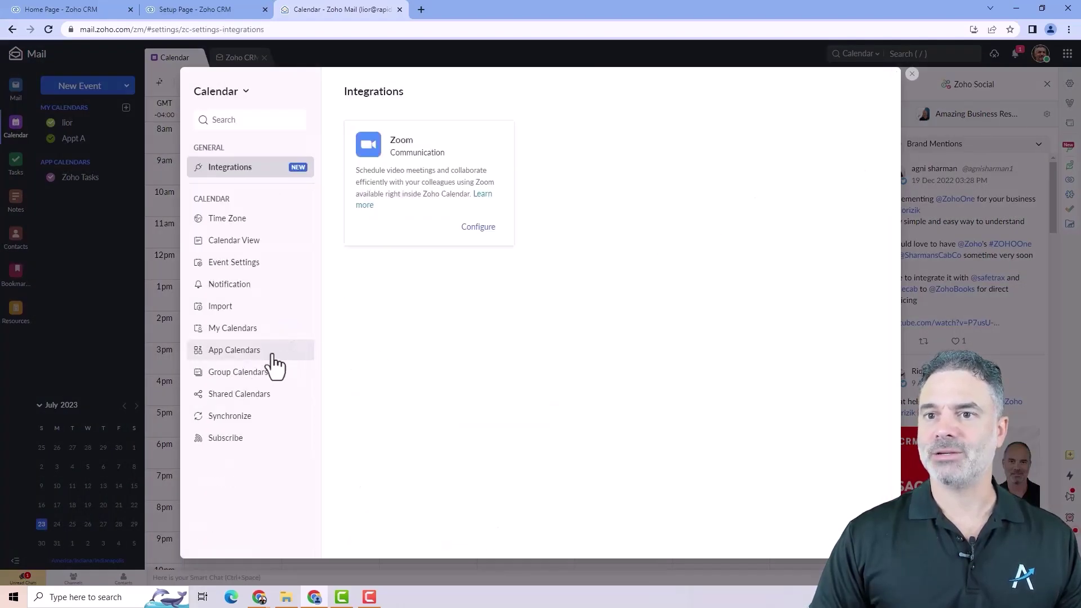
click(240, 355)
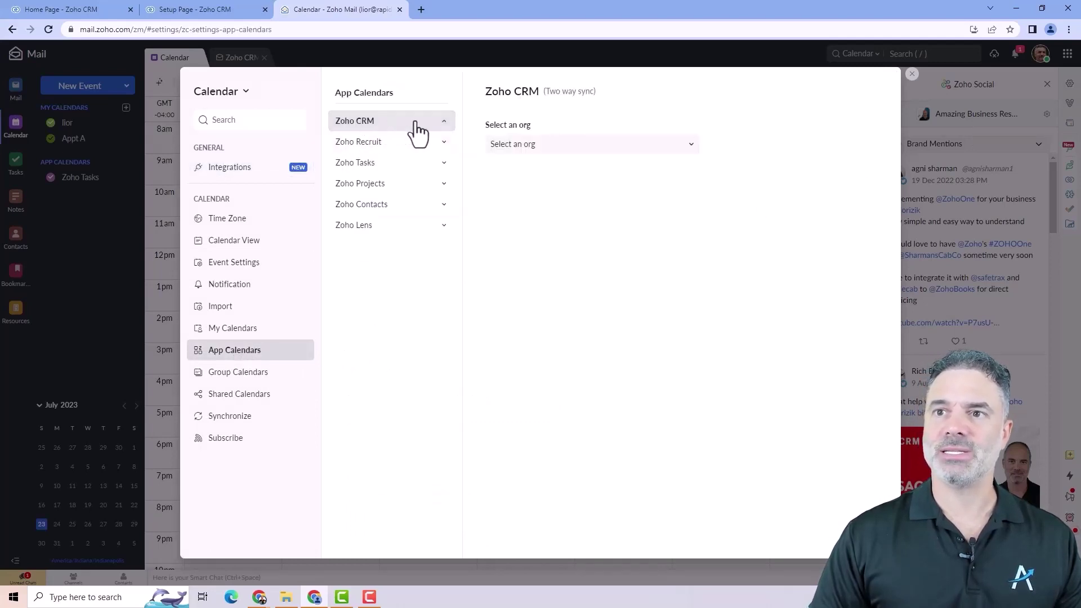
click(536, 145)
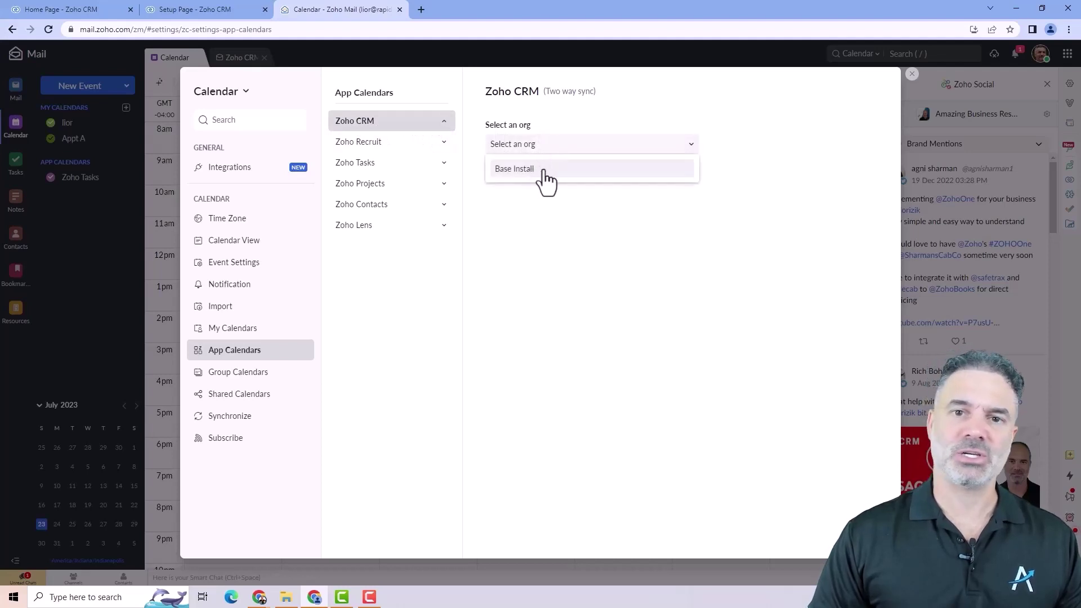
click(543, 170)
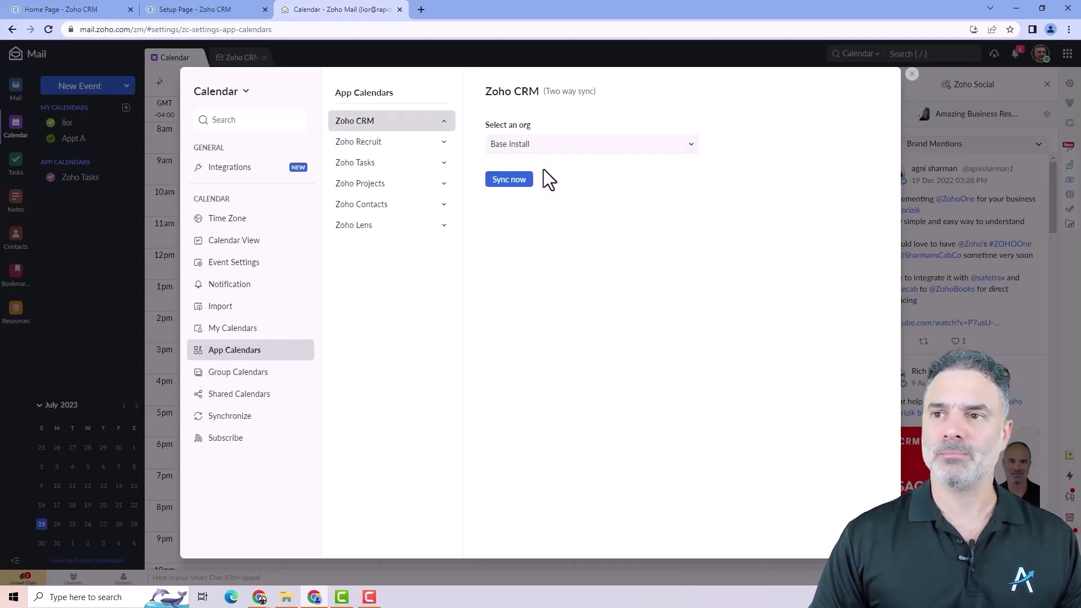
click(515, 181)
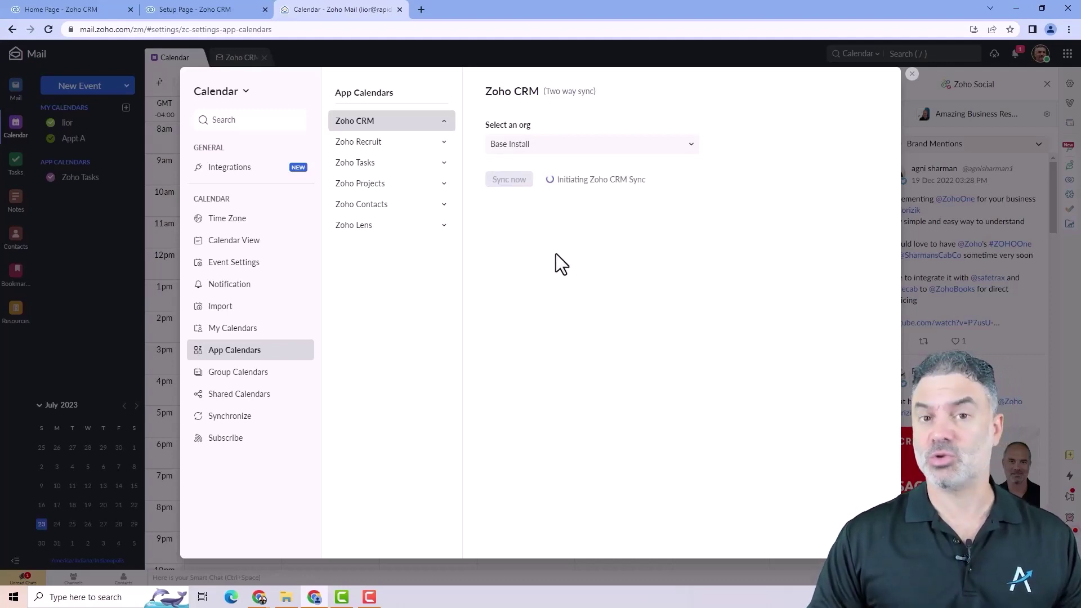
Step: Switch back to the Zoho CRM setup tab showing the Google Calendar marketplace option
key(ctrl+shift+Tab)
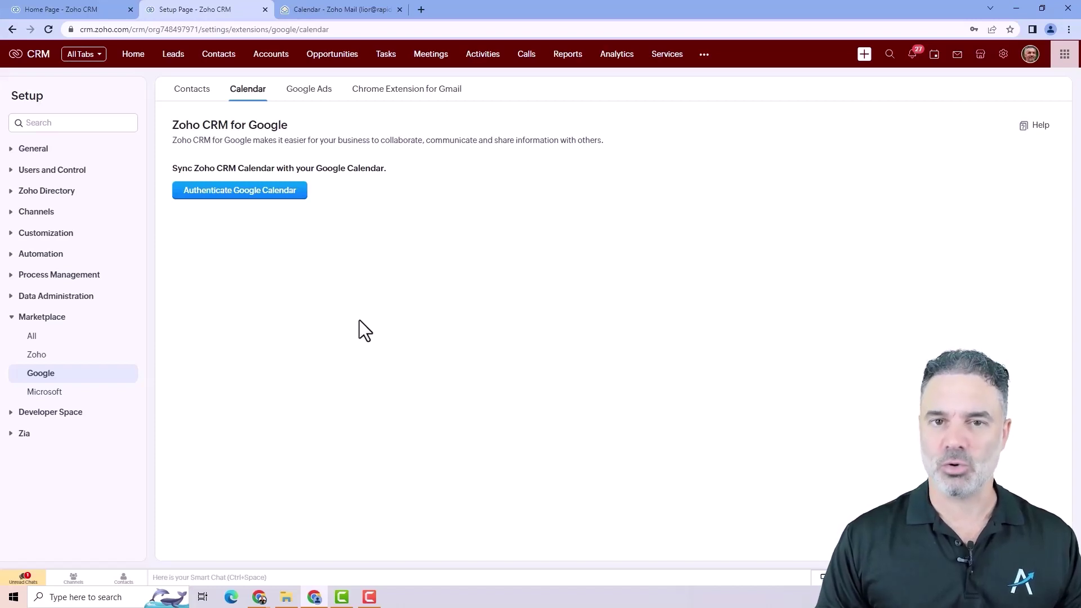
Step: In Email Compose settings, create a signature named Default and paste the prepared signature block
click(1004, 54)
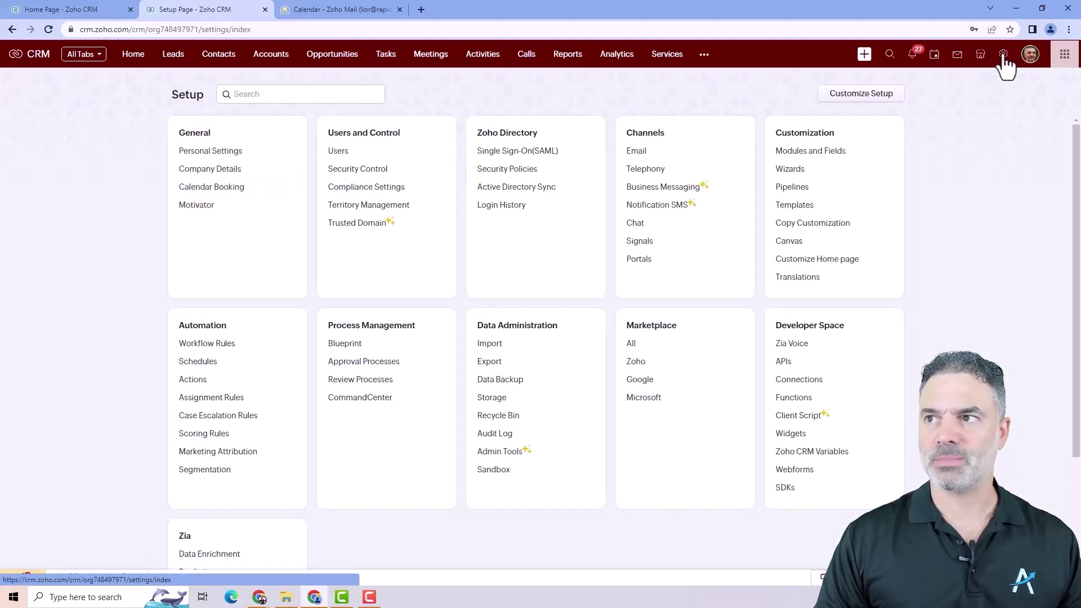
click(637, 152)
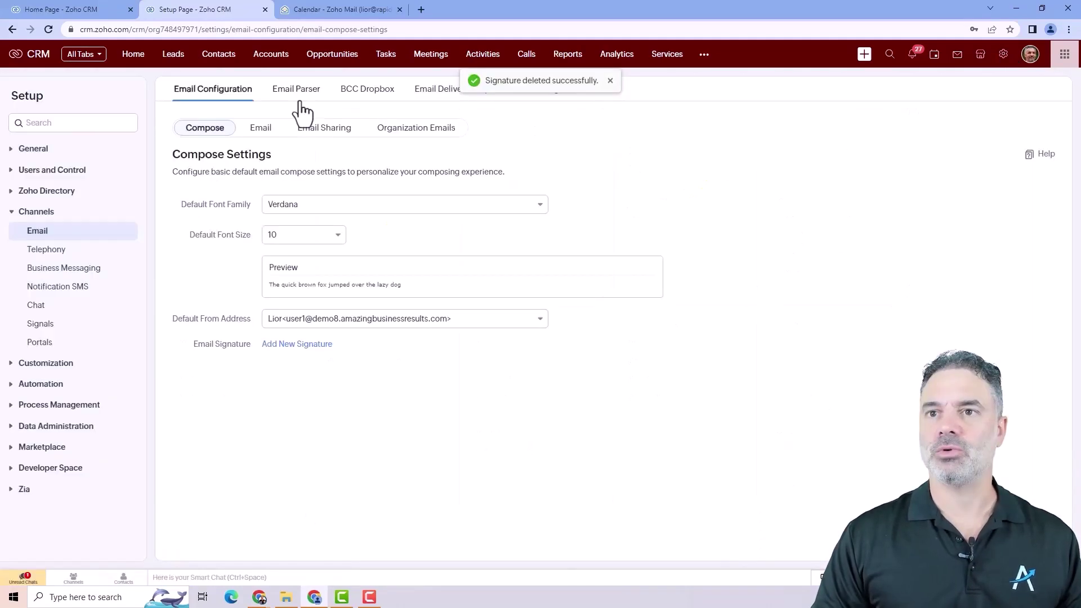
drag(231, 345, 194, 345)
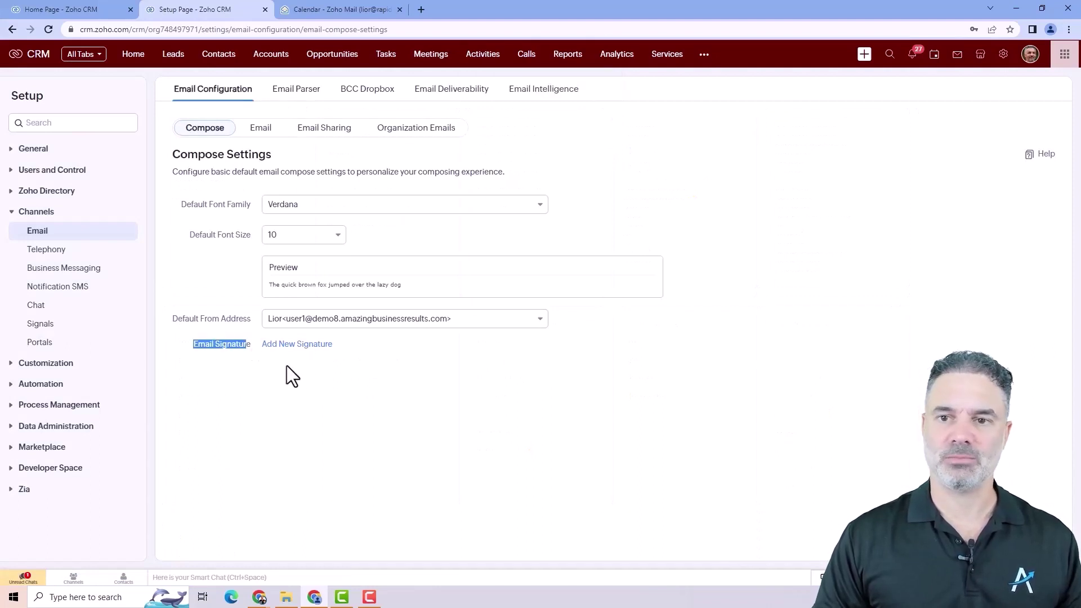
click(299, 347)
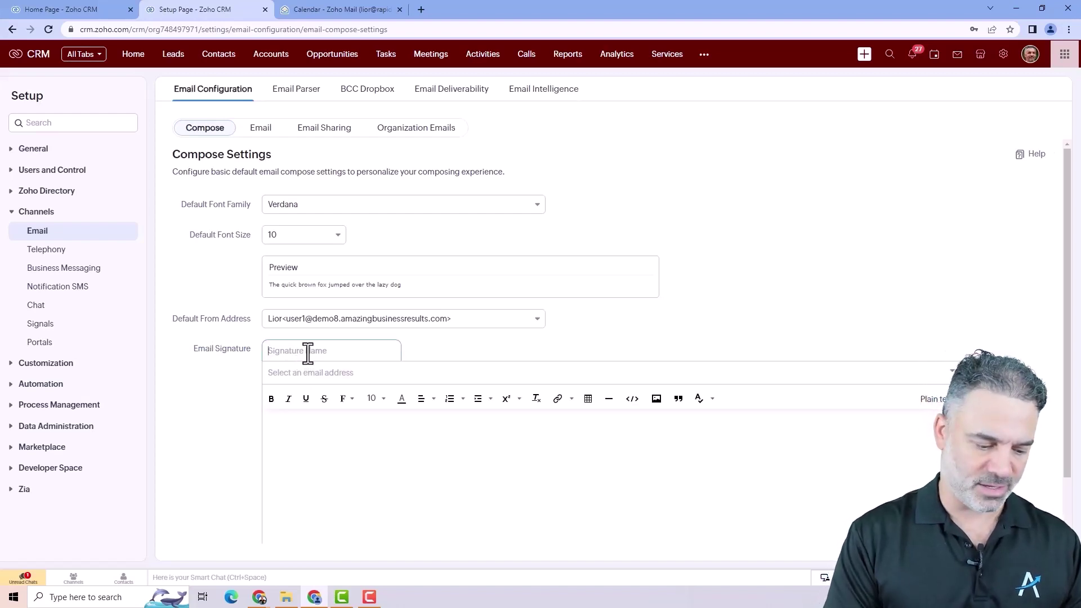
text(Default)
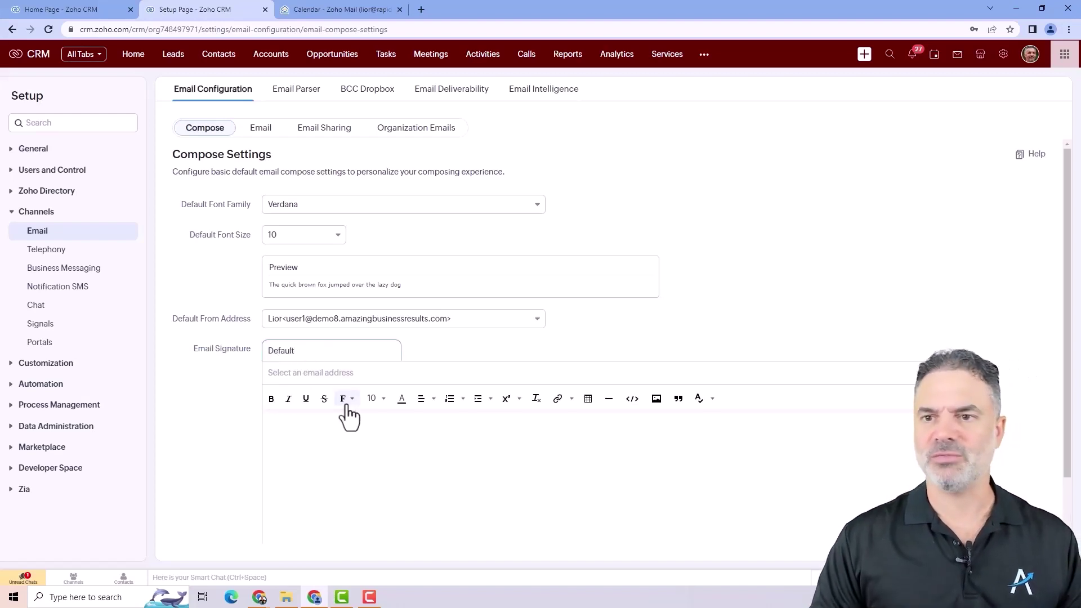
click(379, 428)
scroll(394, 426, down, 1)
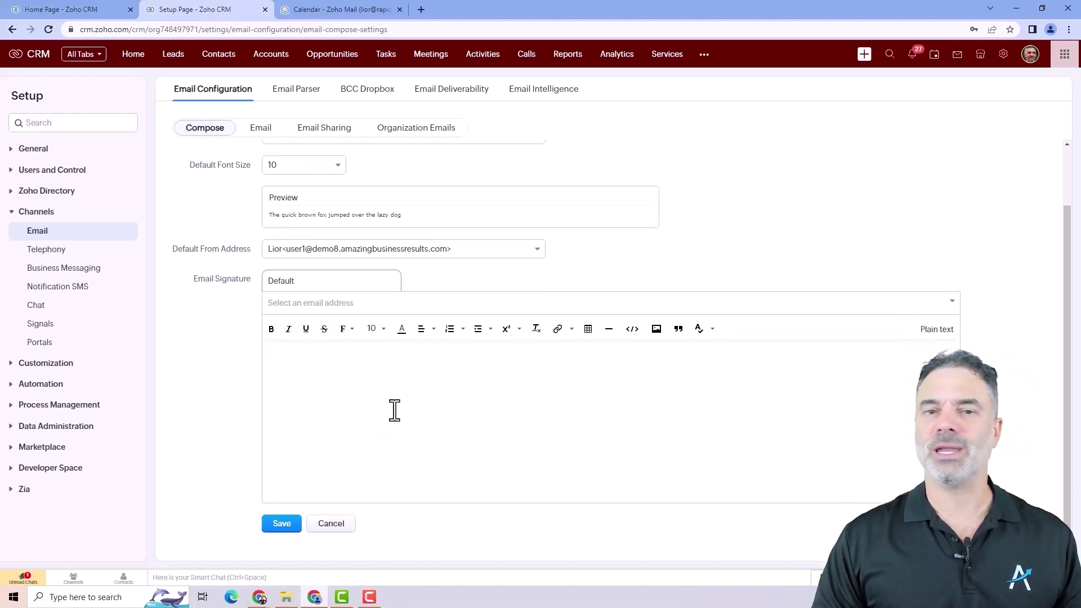
text(dsfdsf)
key(Return)
text(dsfdssfd)
key(ctrl+a)
key(BackSpace)
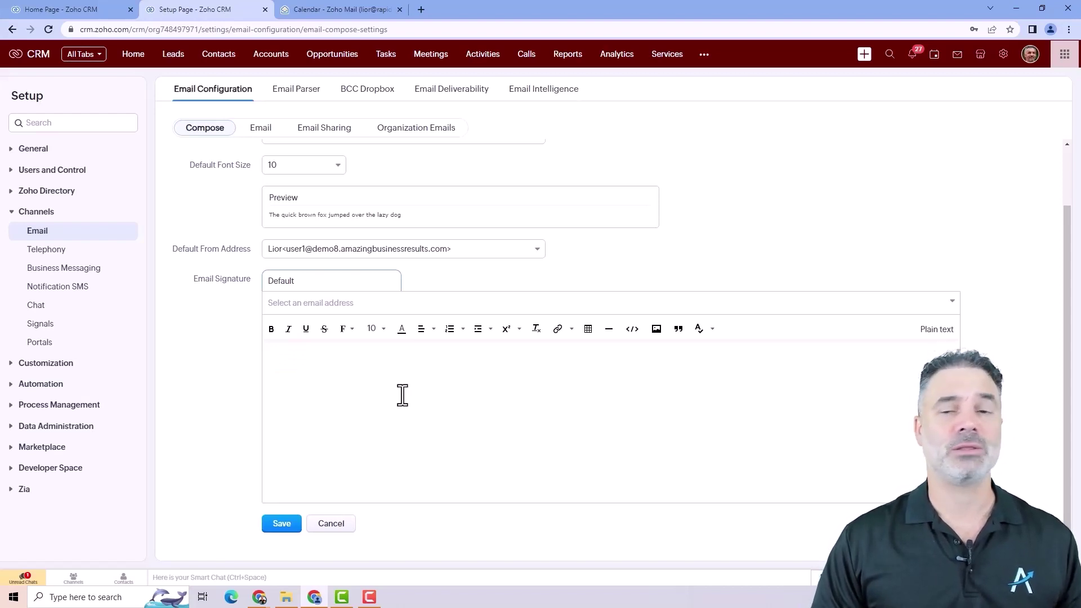
key(ctrl+v)
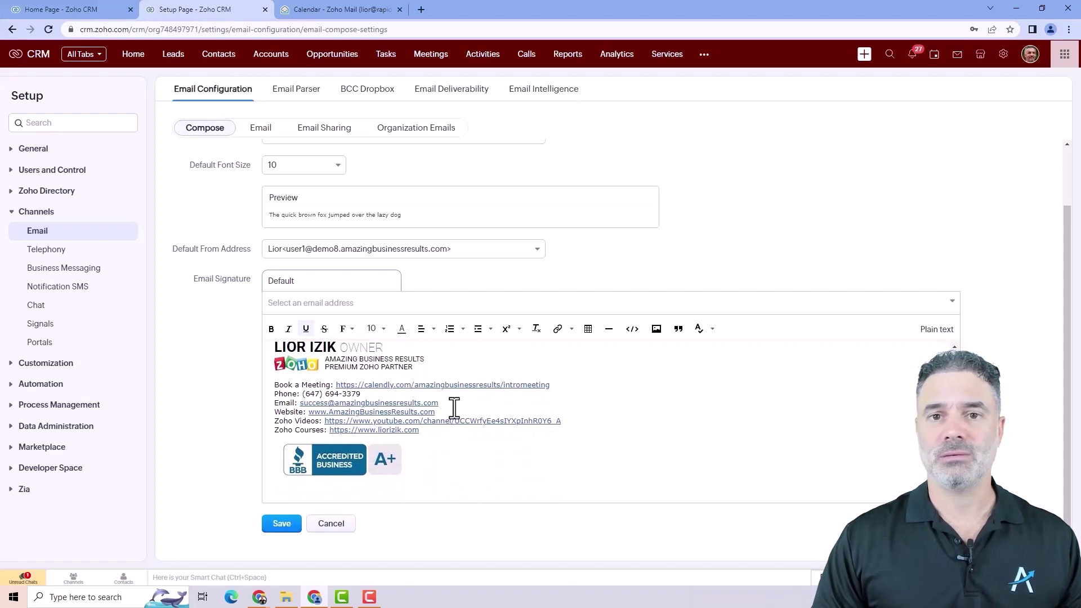
scroll(442, 427, up, 2)
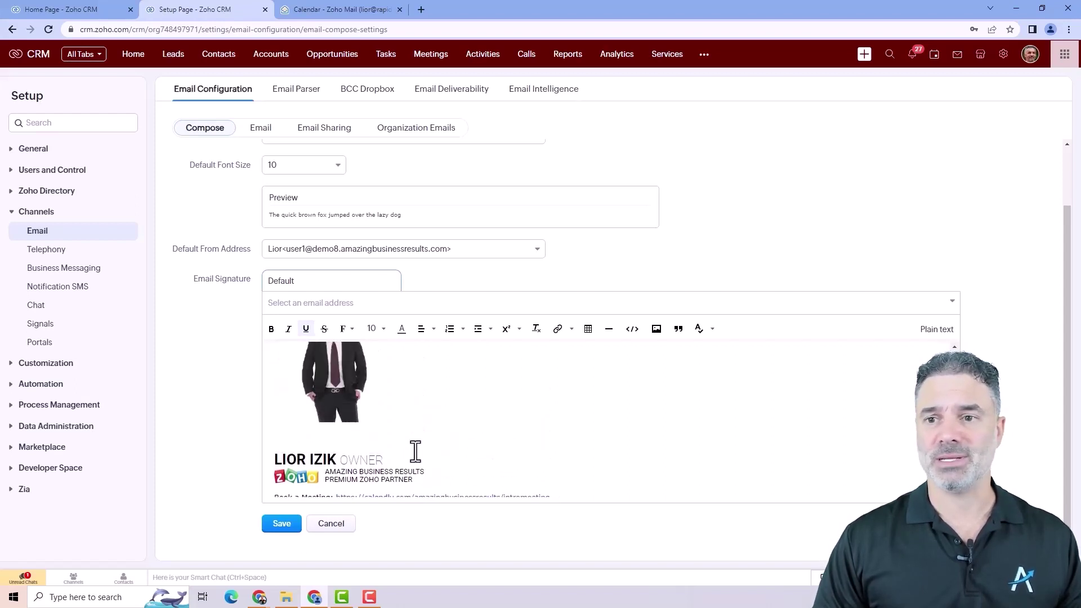
Step: Save the Default signature and assign it to the main sending address
click(282, 524)
click(318, 374)
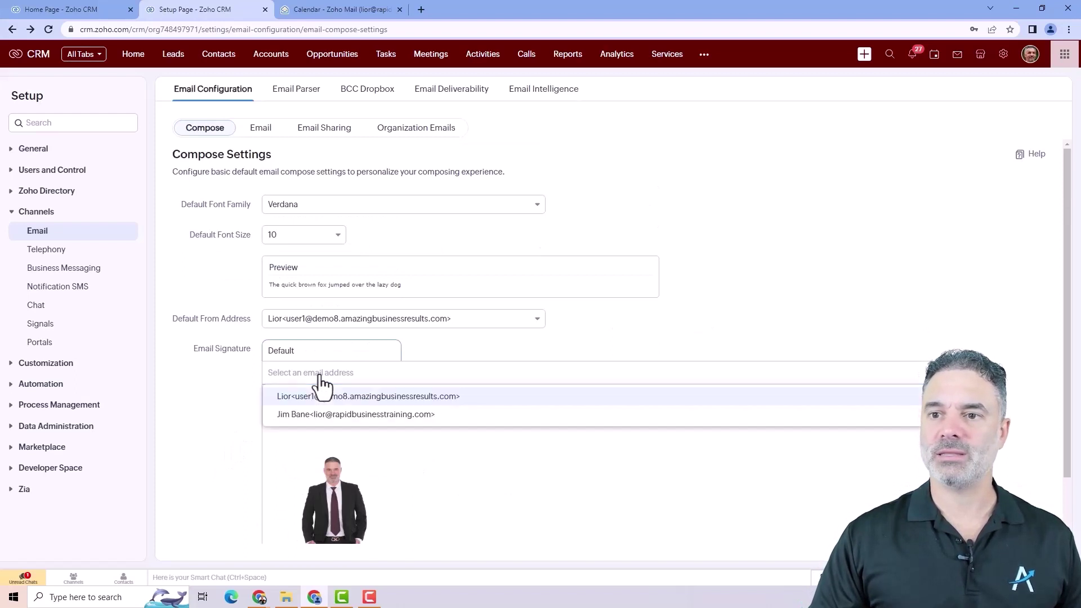
click(338, 397)
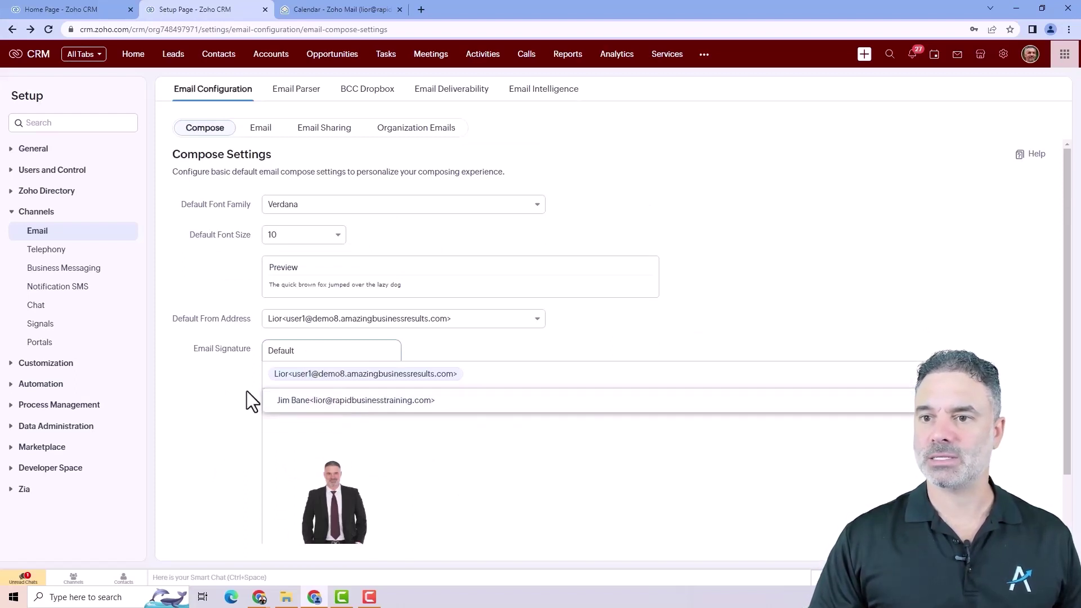
click(208, 386)
scroll(214, 391, down, 2)
click(280, 525)
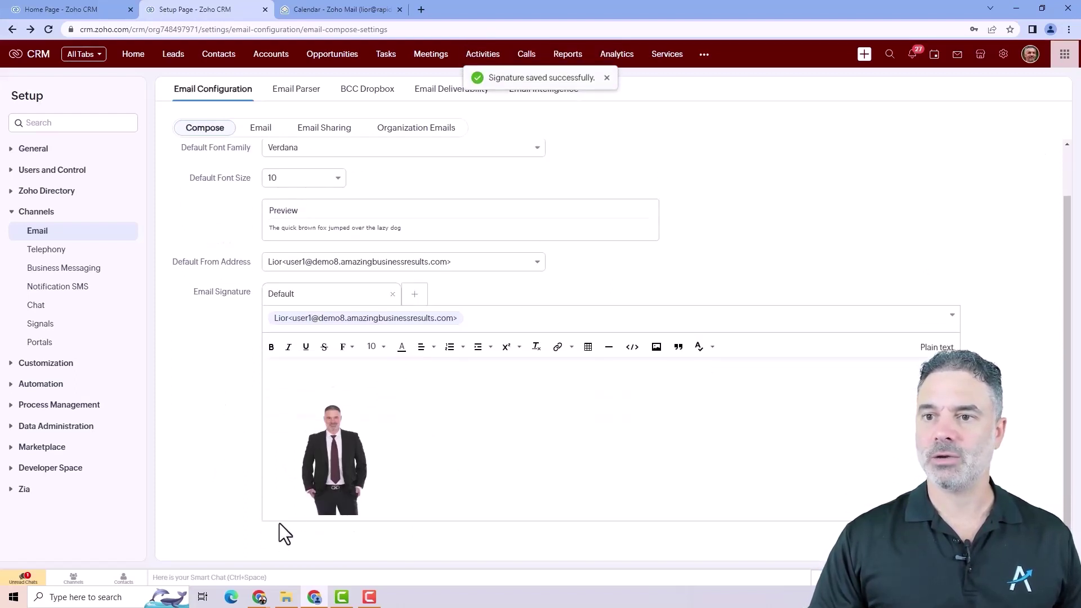
Step: Add an email address to a lead from the Leads list, then compose a new email to it
click(180, 55)
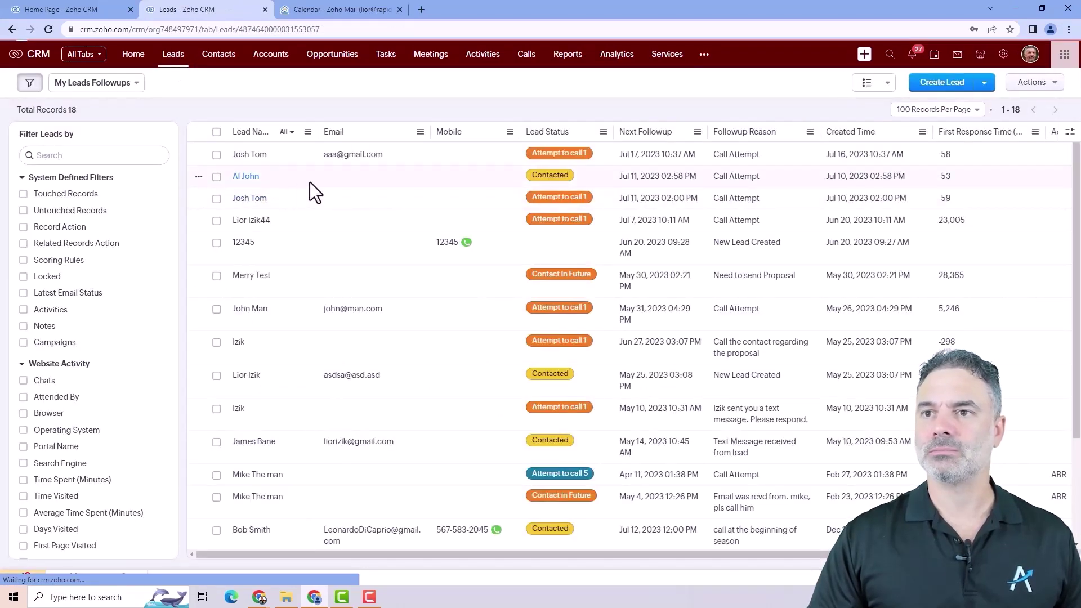
click(325, 180)
click(751, 100)
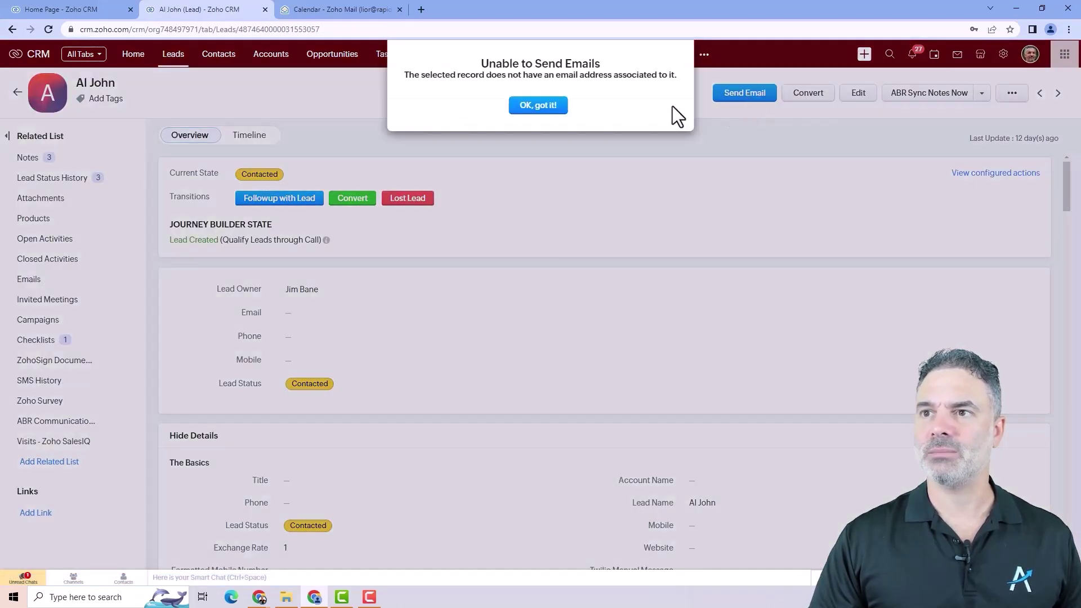
click(526, 106)
click(289, 320)
text(aaa@gmail.com)
key(Return)
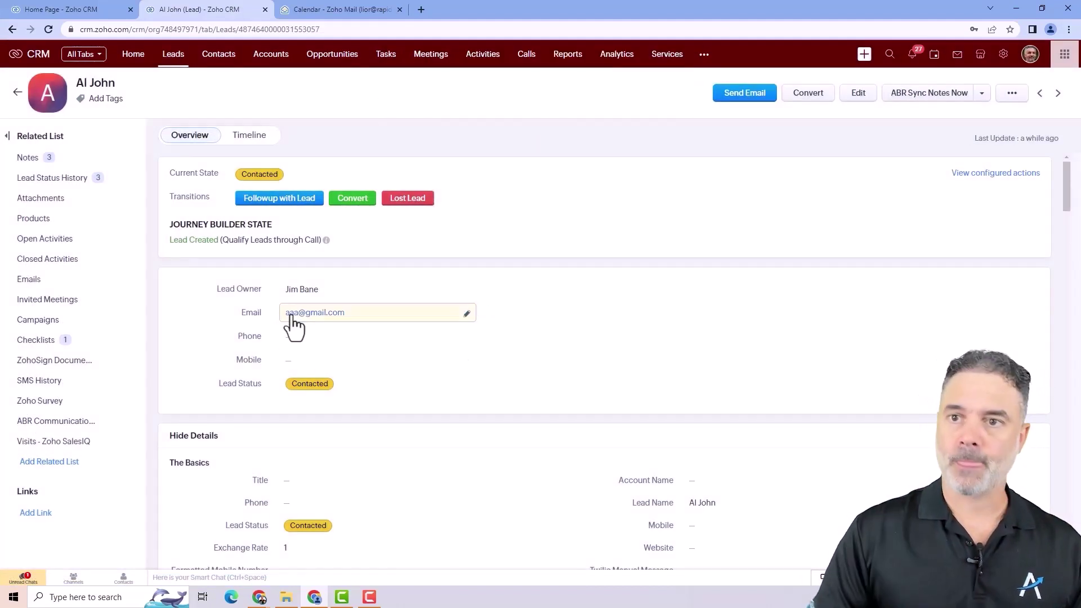
click(745, 93)
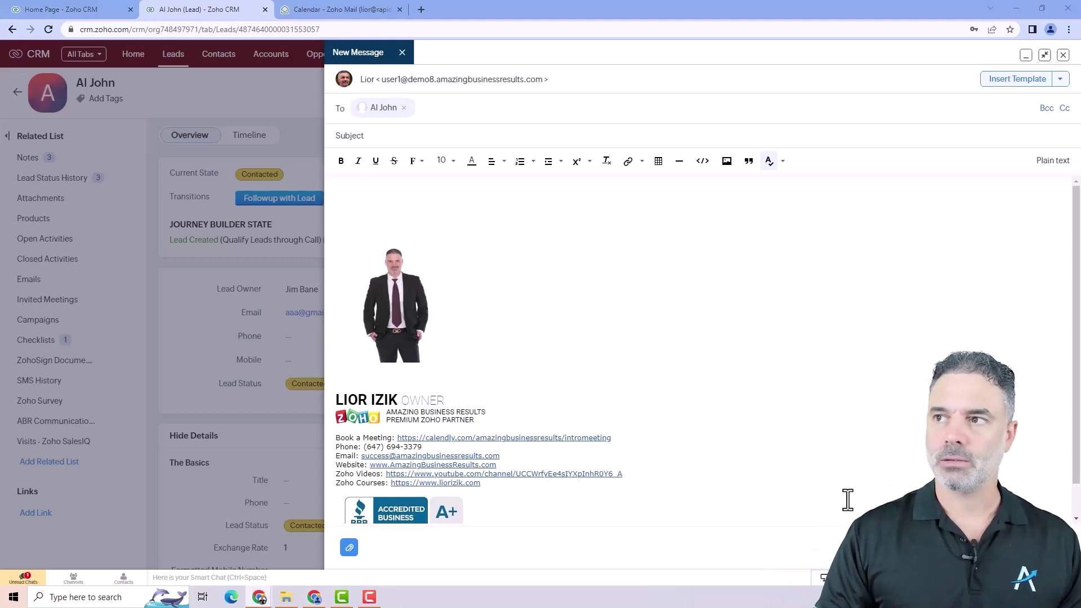
Step: Discard the new email and go to Personal Settings from the Setup overview
click(1064, 56)
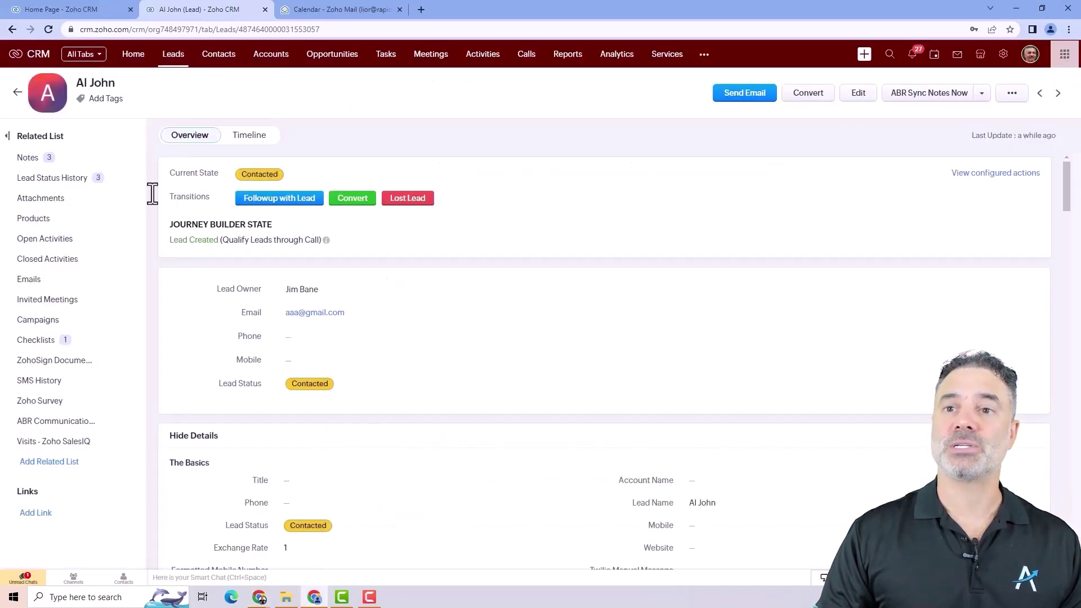
click(1003, 55)
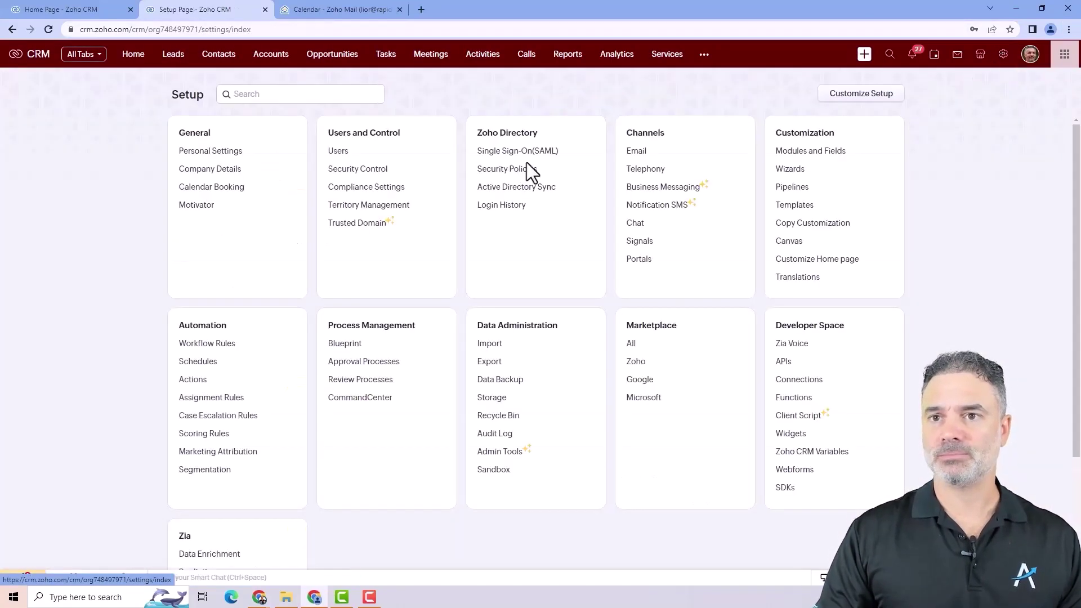
click(203, 156)
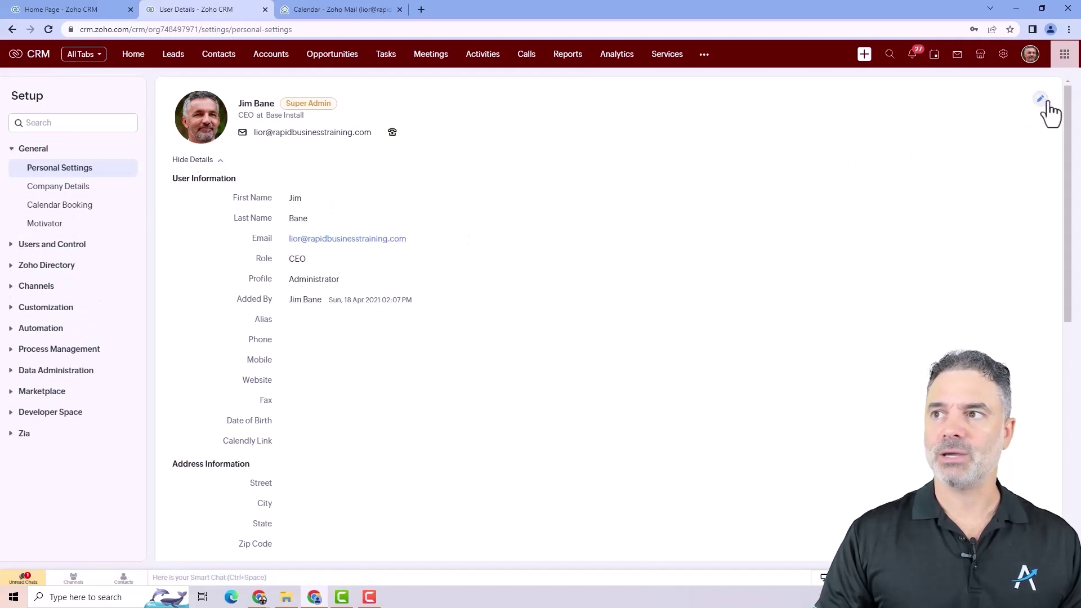
Step: Open the account information form, try the website and phone fields, then cancel without saving
click(1042, 101)
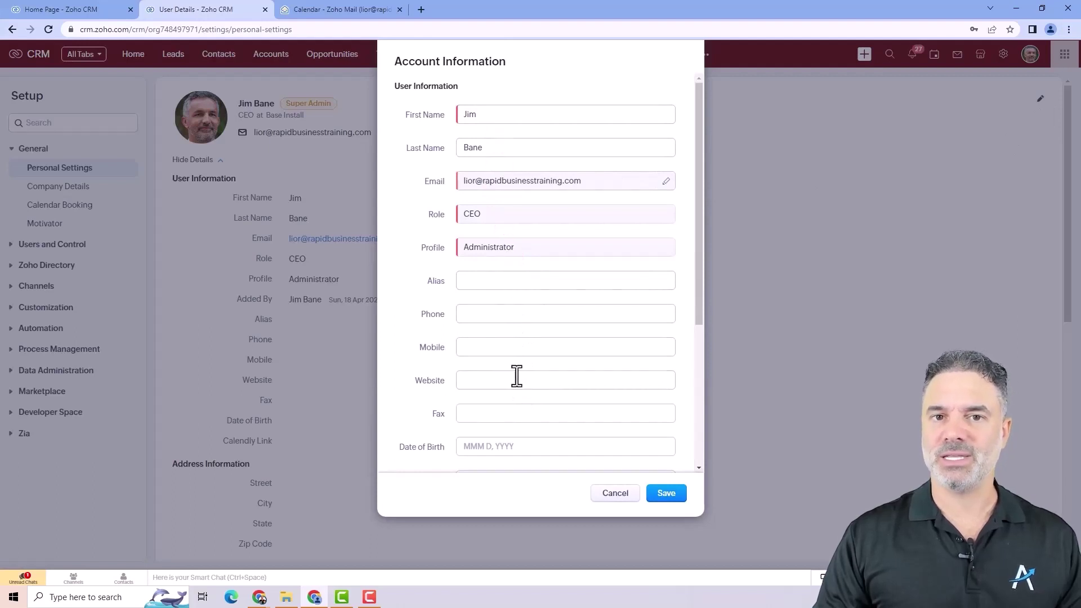
click(514, 374)
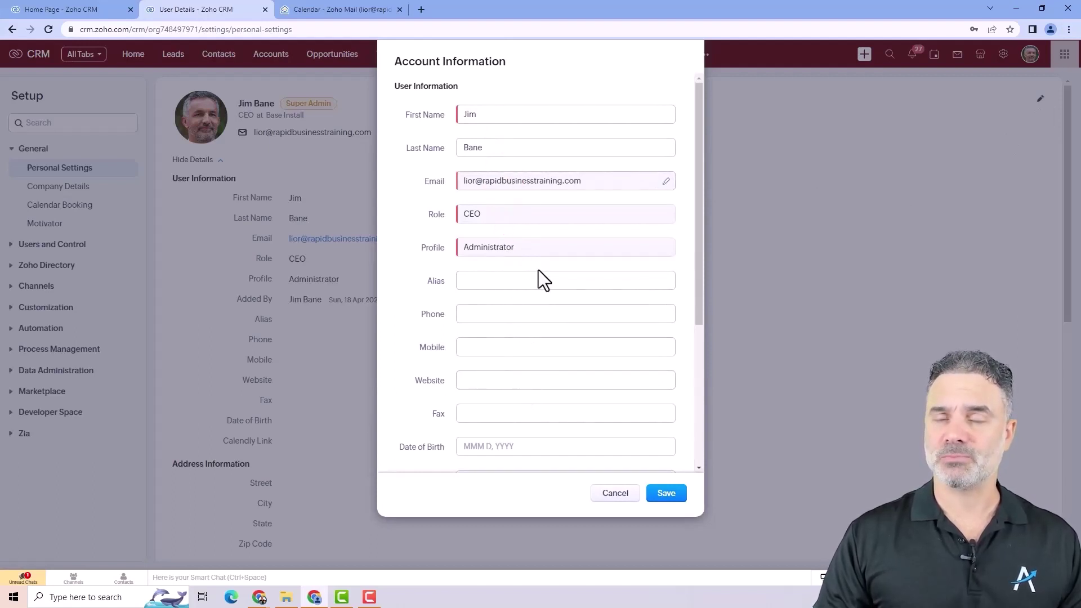
click(482, 316)
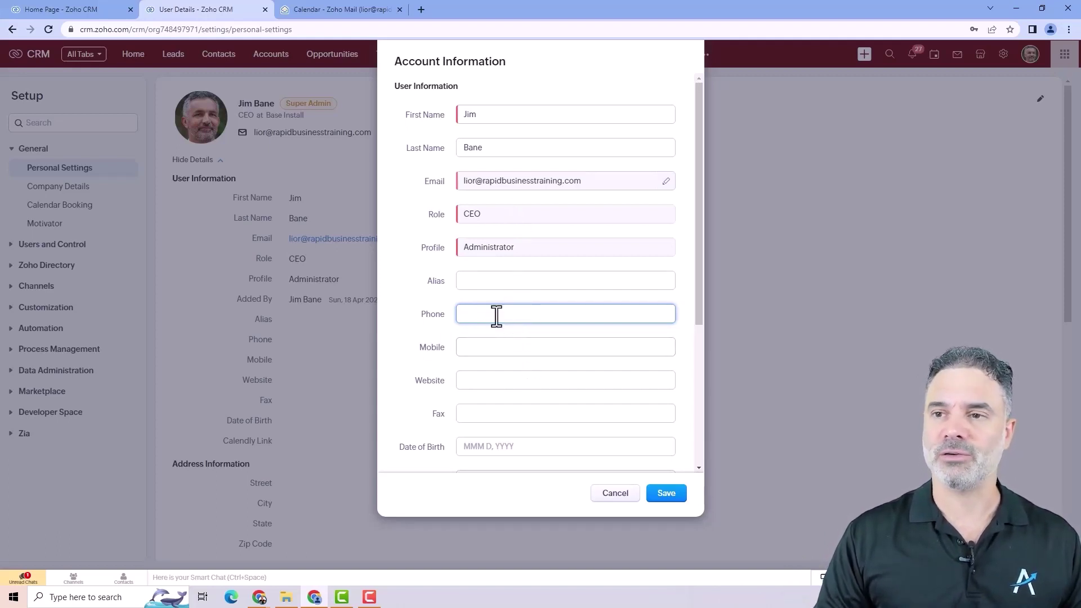
scroll(517, 307, down, 3)
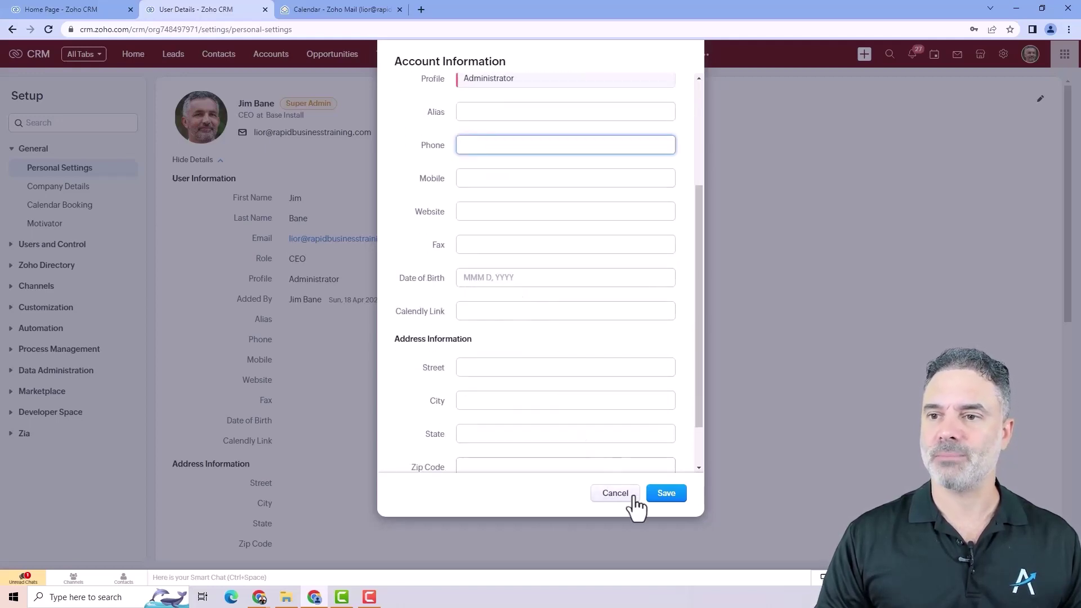
click(616, 493)
Step: Open the locale settings for editing and close them unchanged
scroll(503, 370, down, 4)
scroll(504, 370, down, 4)
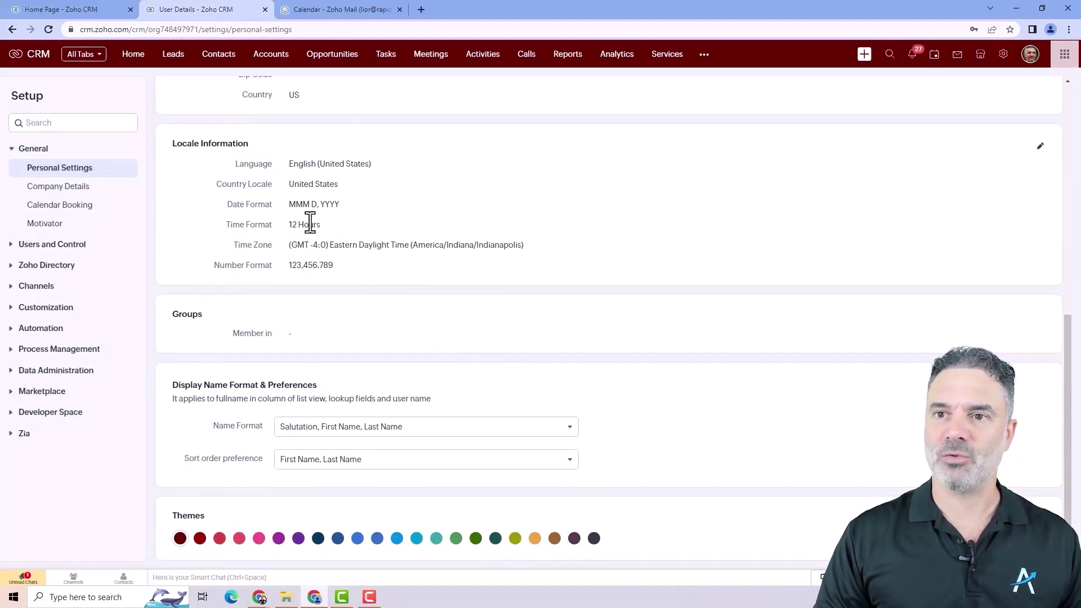
drag(235, 246, 343, 247)
click(549, 244)
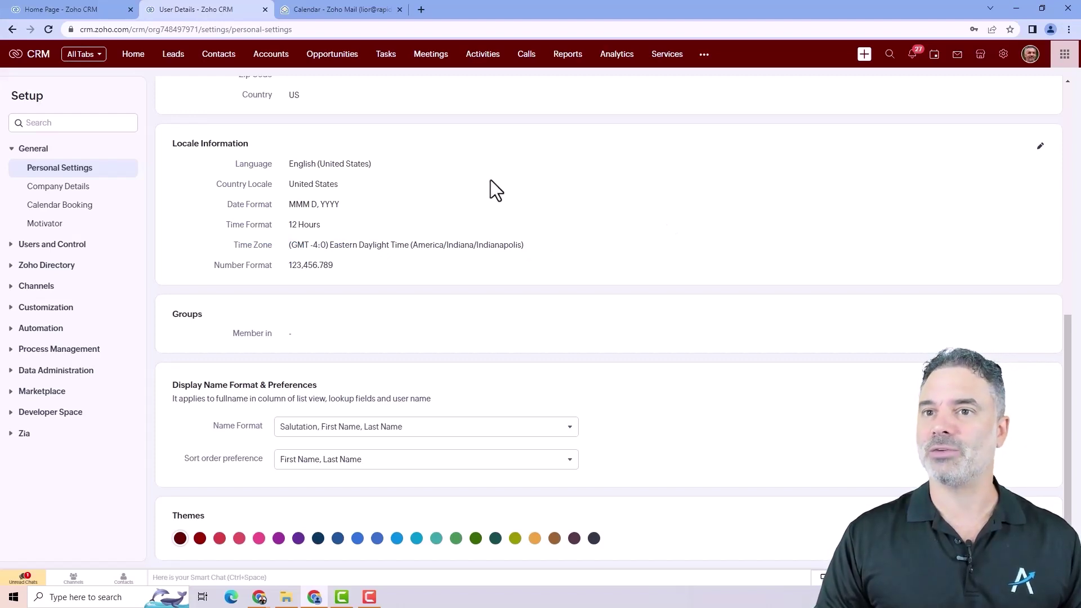
drag(243, 165, 299, 165)
click(409, 209)
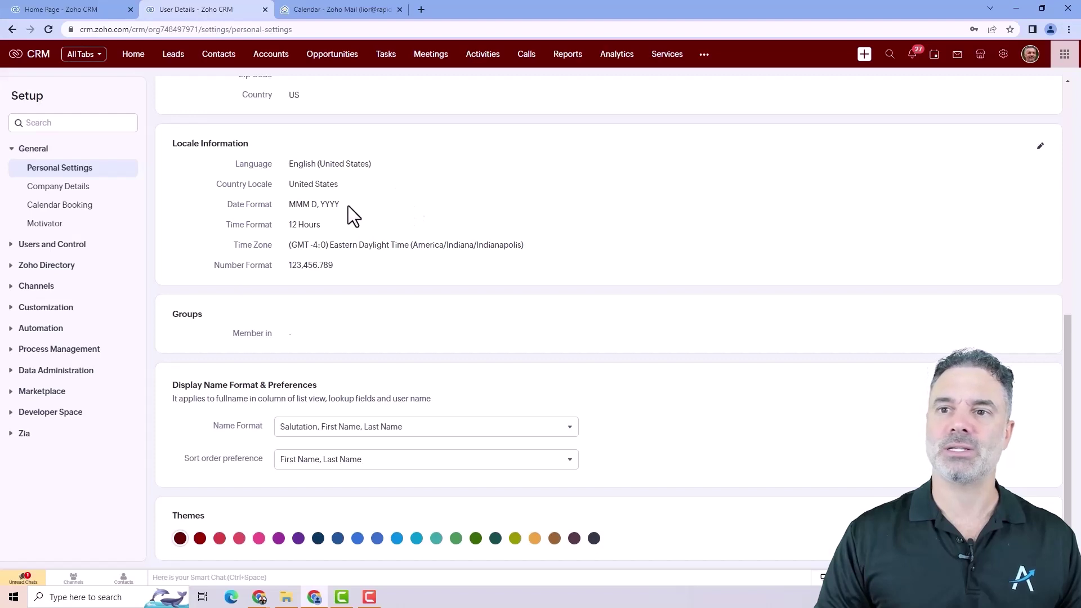
click(1041, 146)
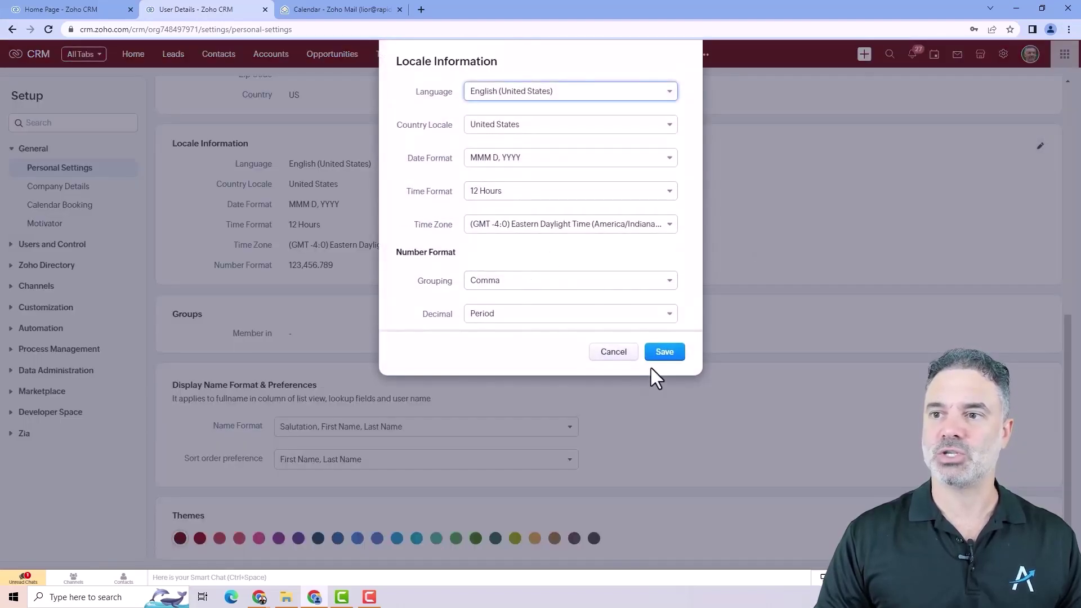
click(611, 357)
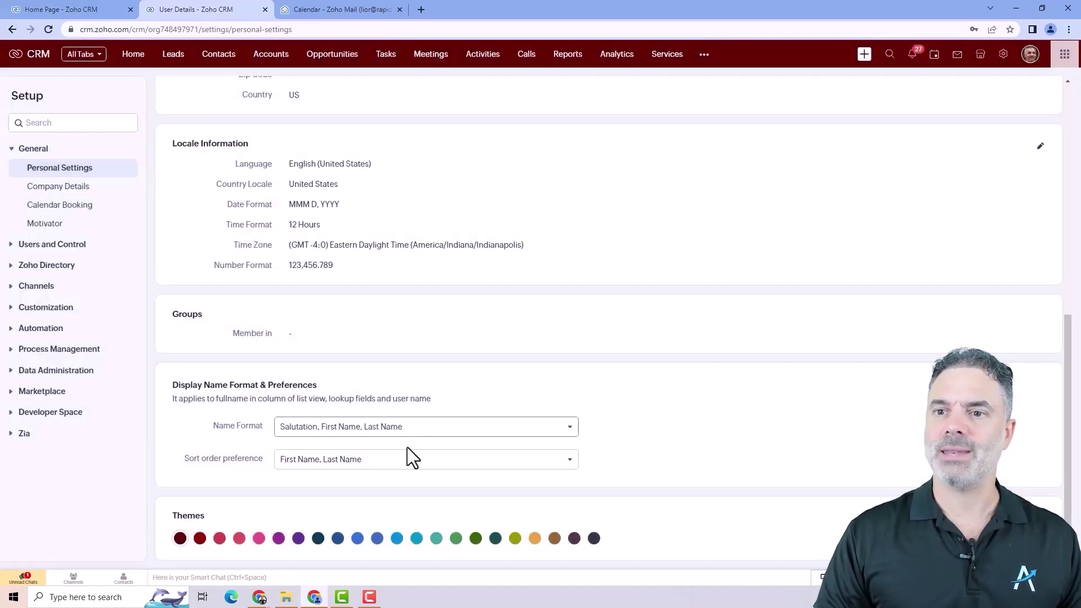
Step: Try the blue, green, orange and red themes, ending on the lighter pinkish red
click(358, 538)
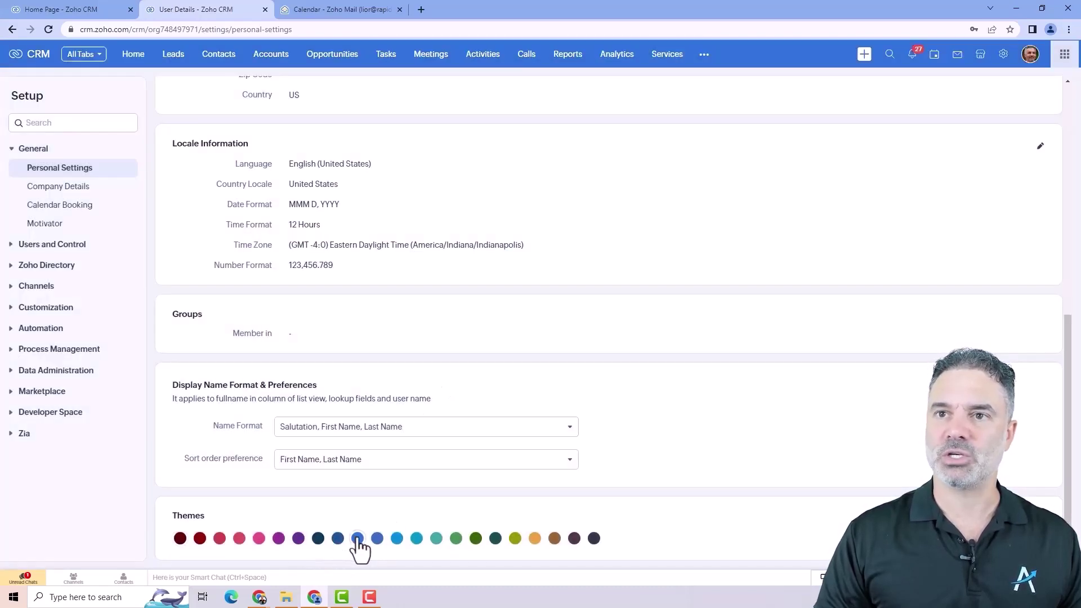
click(456, 538)
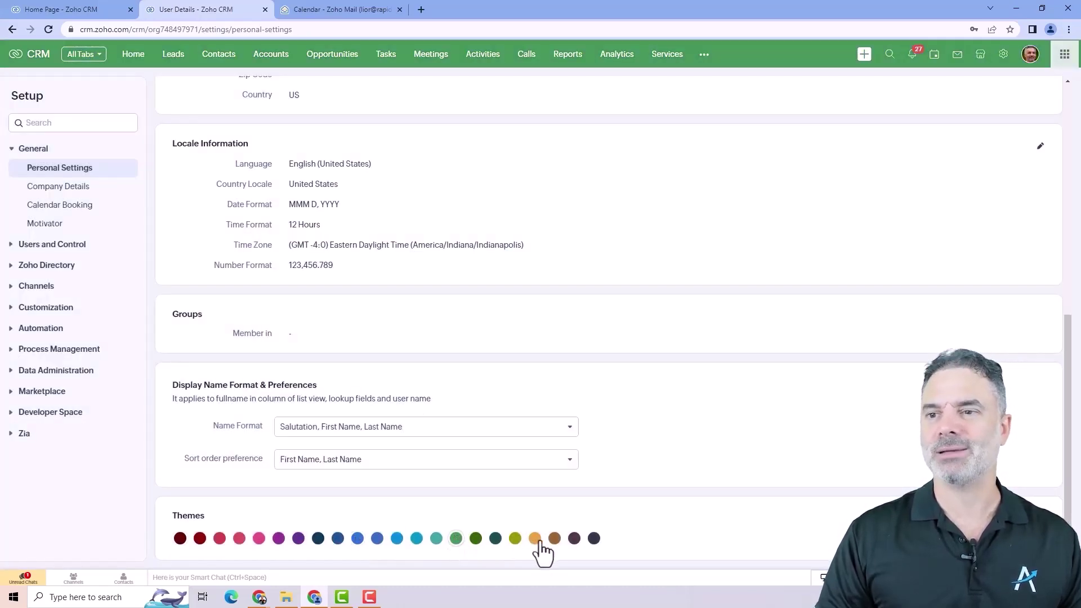
click(535, 538)
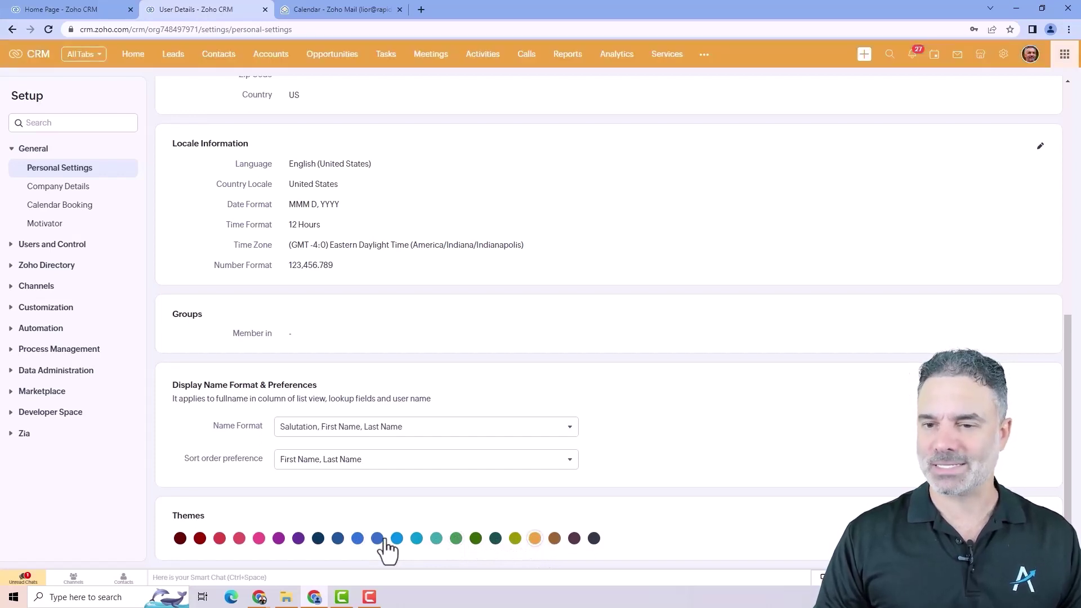
click(220, 538)
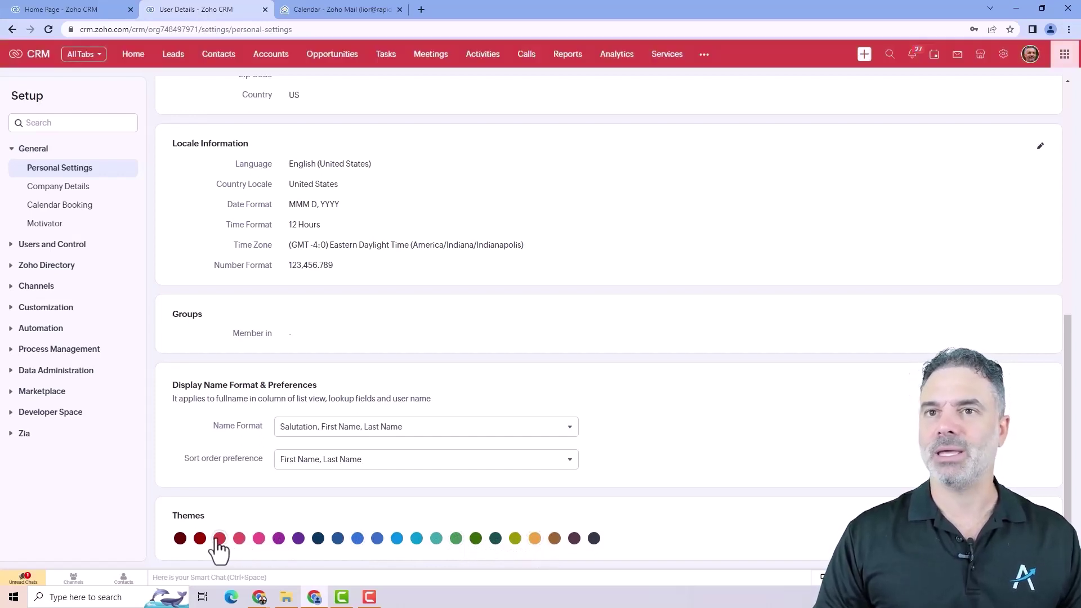
click(239, 538)
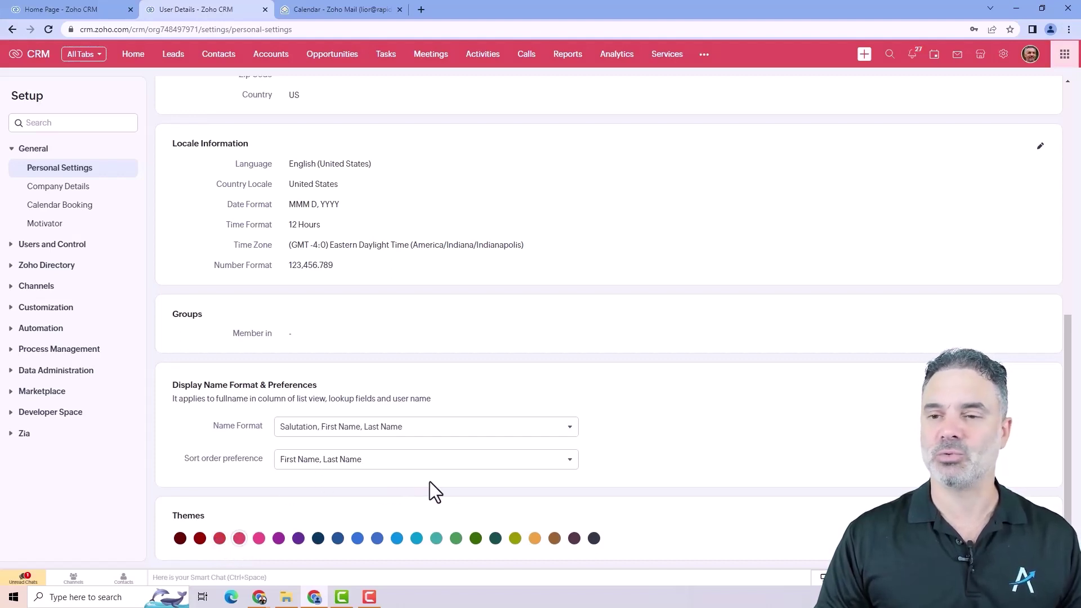
Step: Open the All extensions listing in the Marketplace from the Setup overview
click(1004, 54)
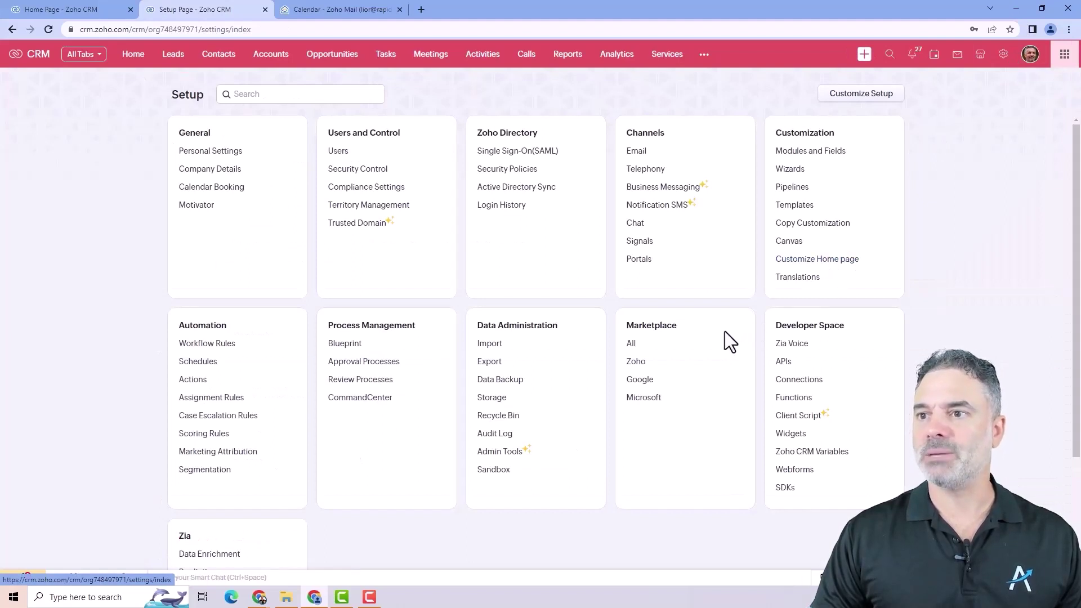
drag(622, 326, 677, 323)
click(1007, 61)
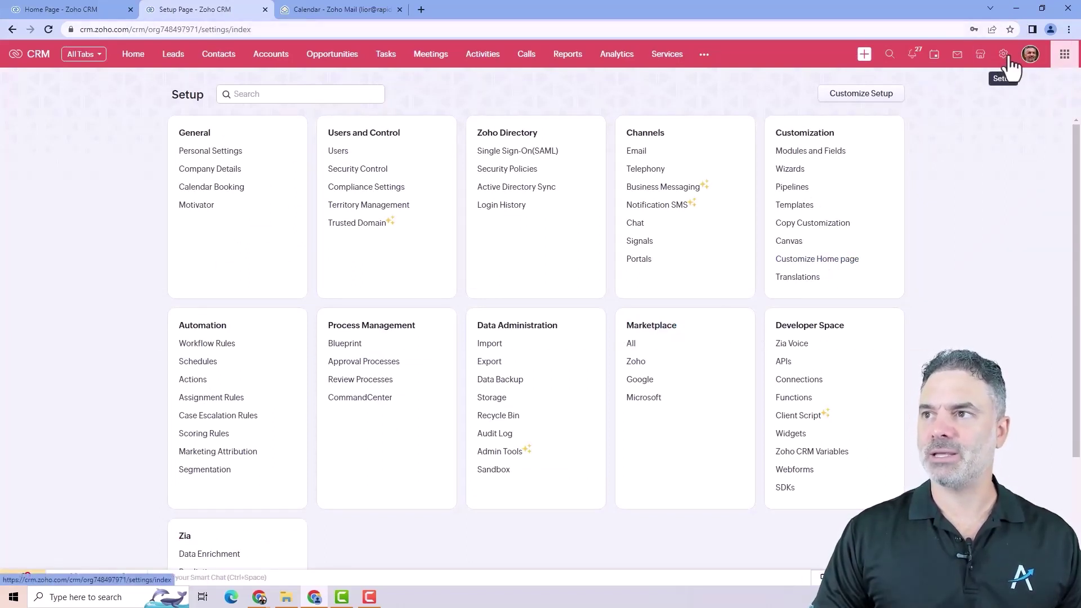
click(631, 345)
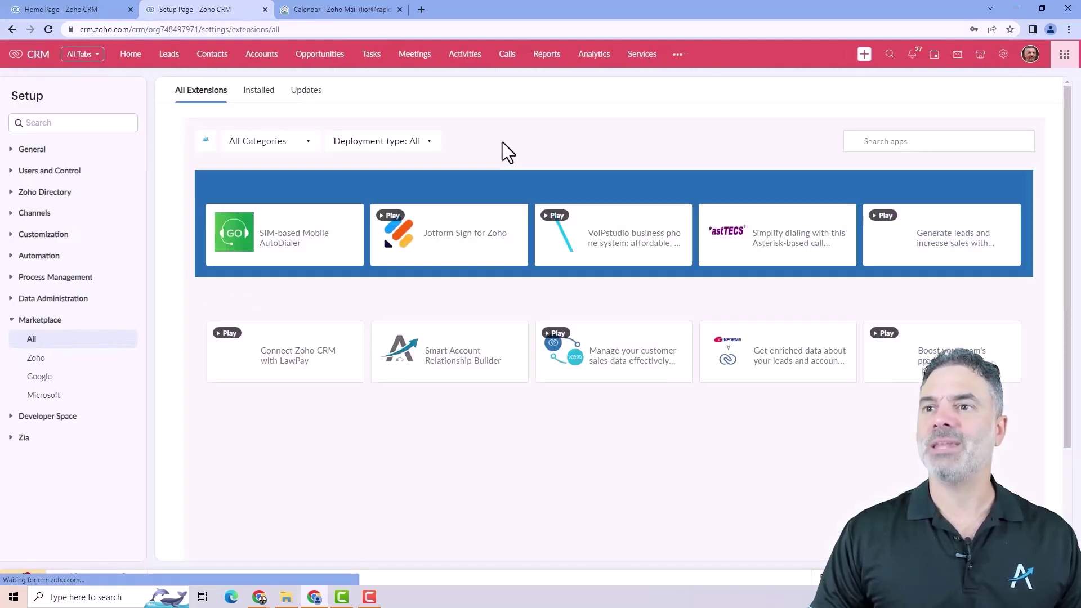
Step: Open ABR Smart Account Relationship Builder and view its pricing, Standard plan at $19 per org
mouse_move(776, 366)
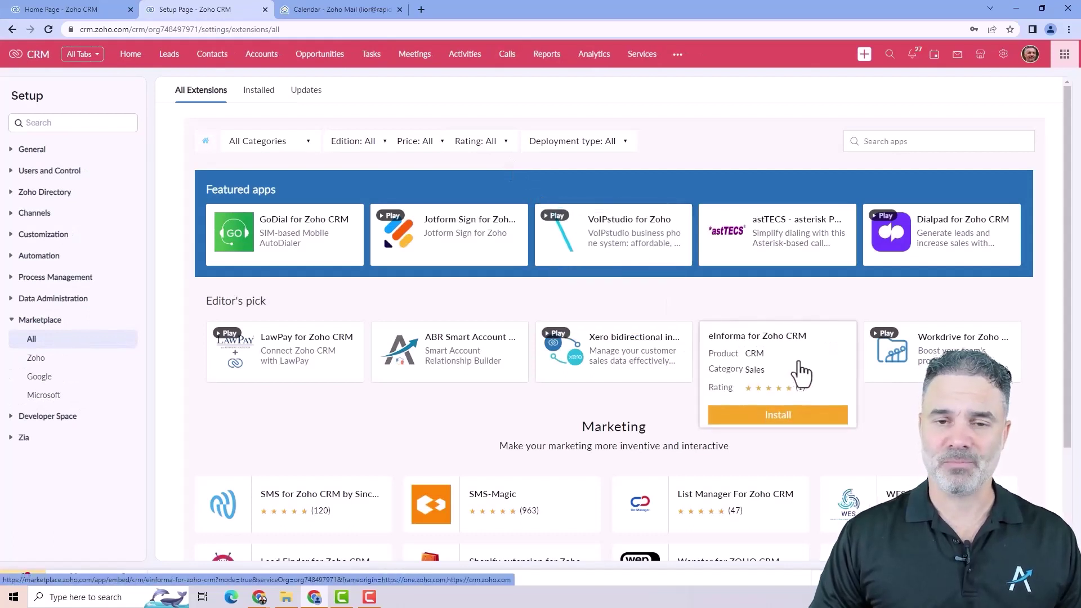
mouse_move(836, 222)
mouse_move(478, 217)
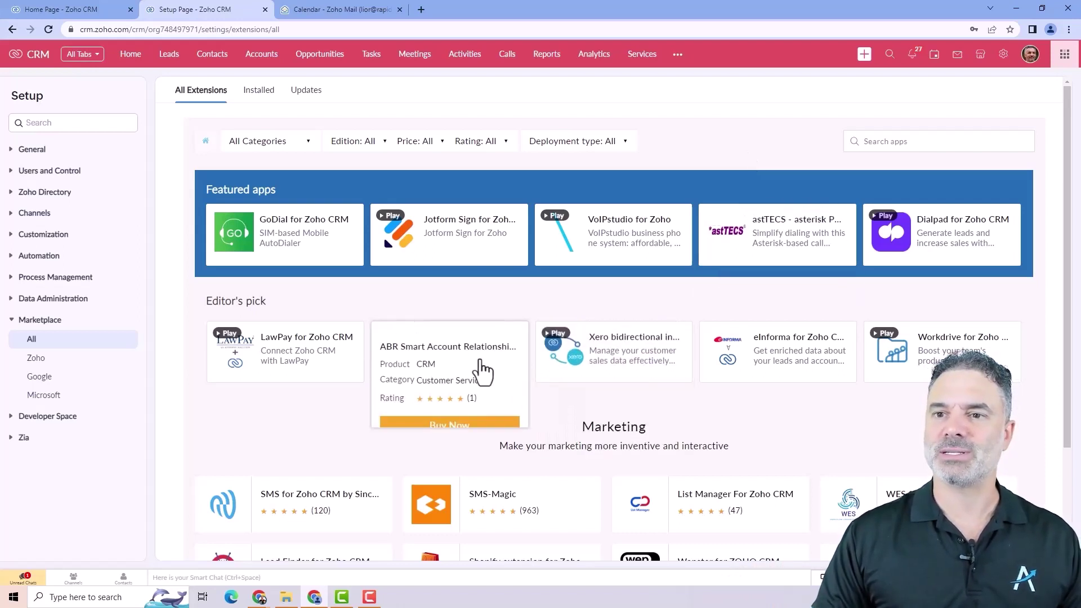
mouse_move(439, 366)
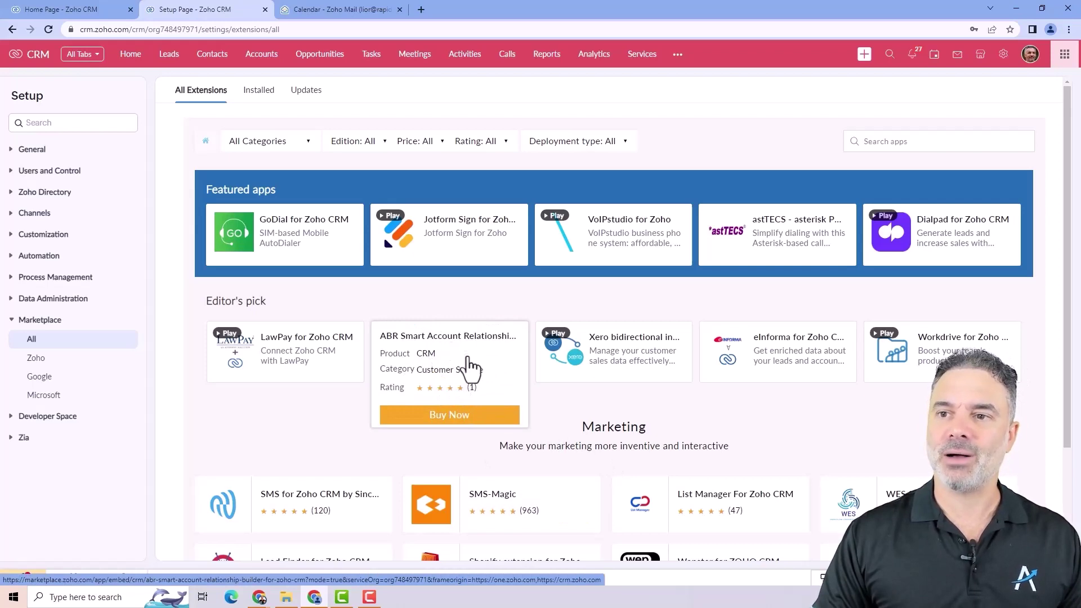
click(467, 387)
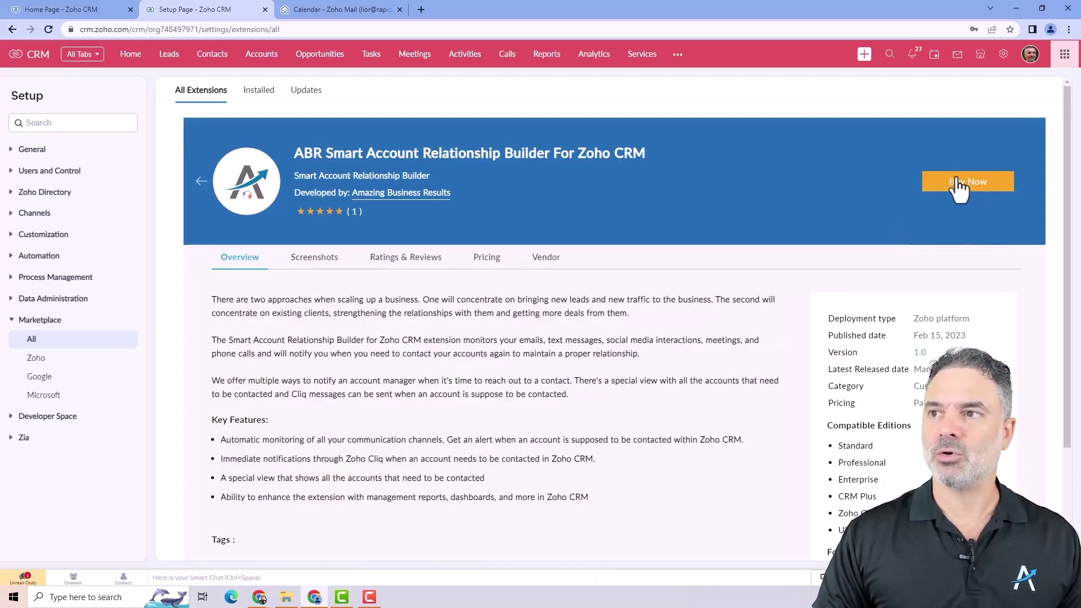
click(966, 181)
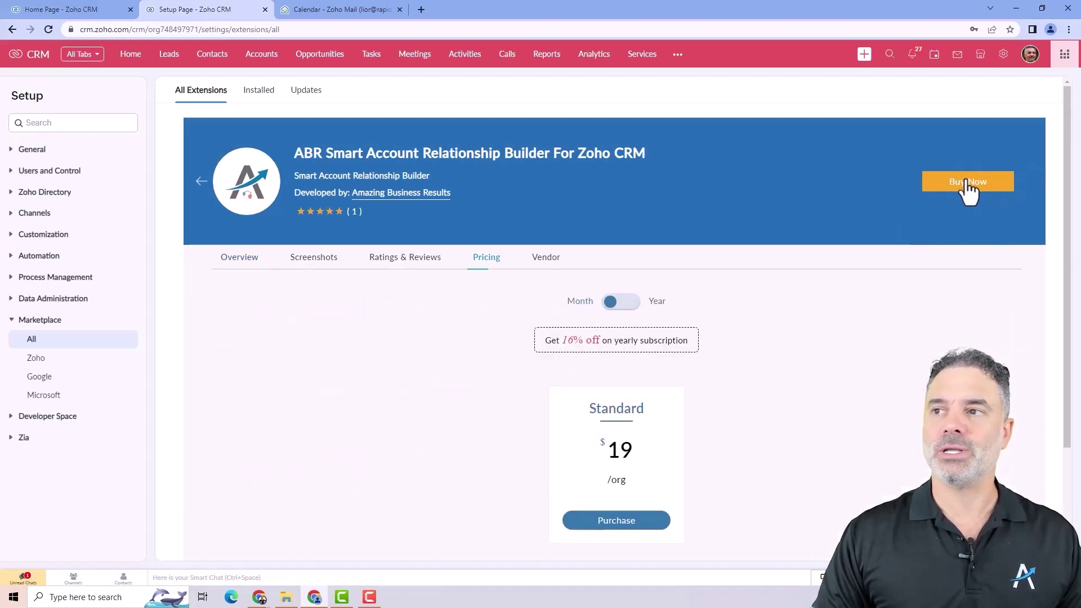
scroll(724, 384, down, 3)
scroll(724, 384, down, 2)
scroll(722, 265, up, 6)
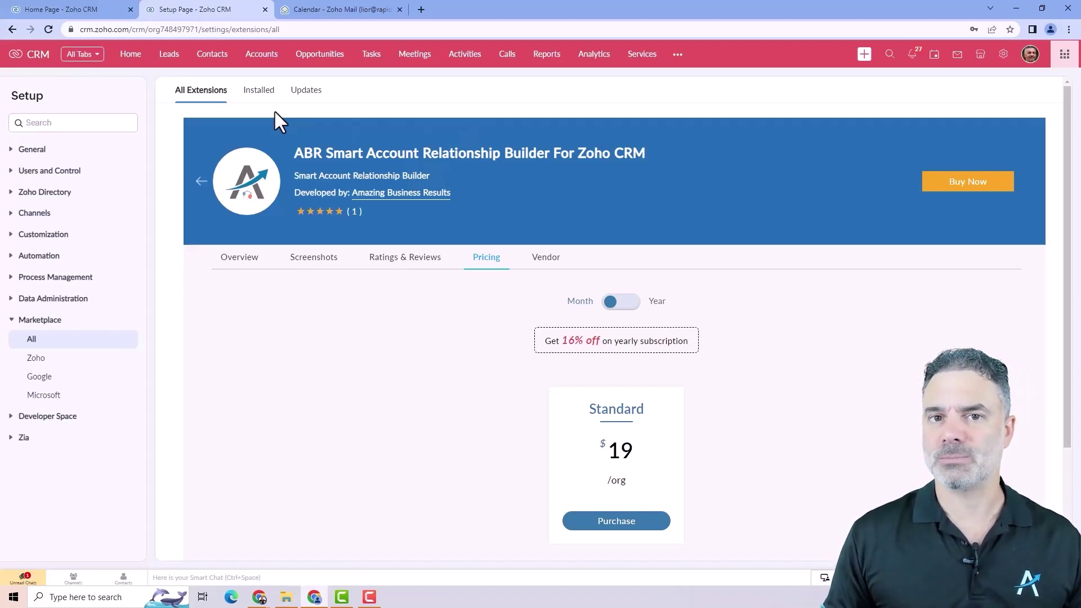
Step: Go back from the ABR pricing page to the All Extensions Marketplace listing
click(12, 29)
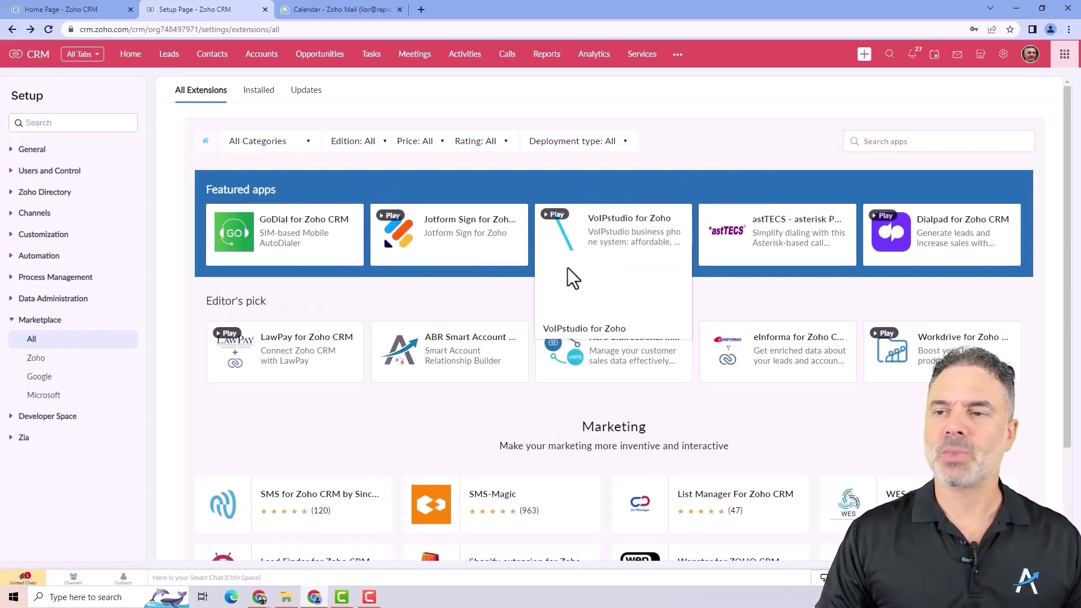
mouse_move(712, 224)
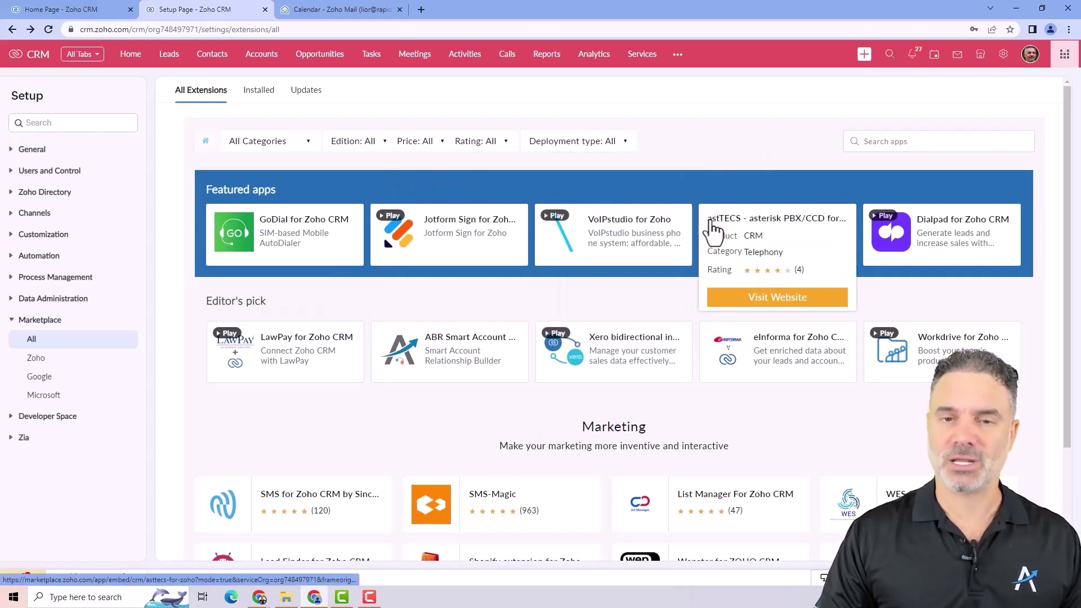